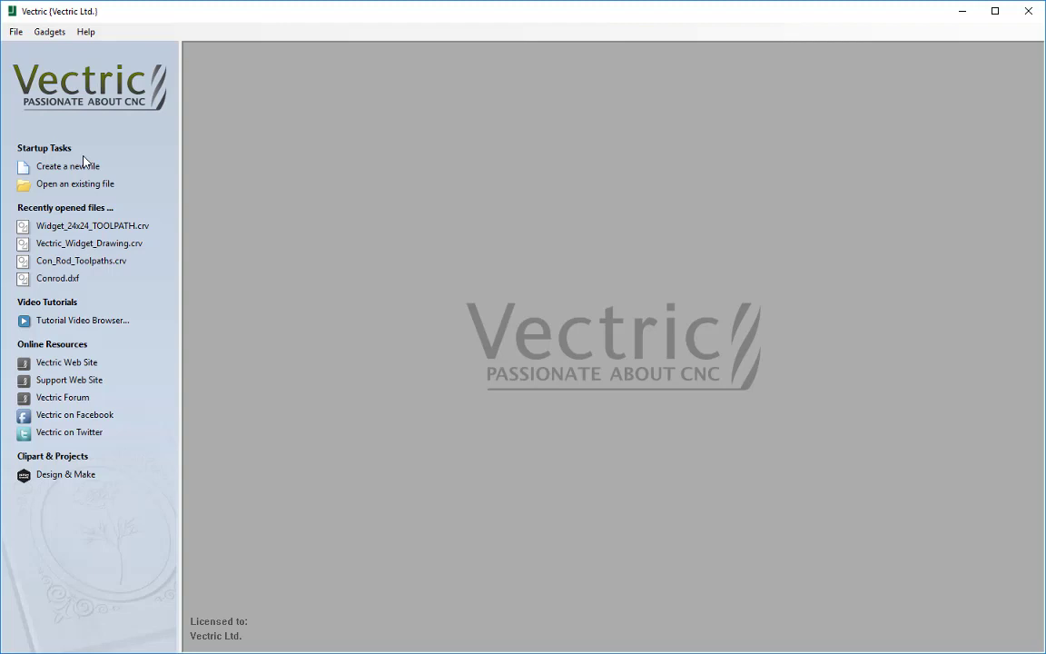
# - Open the existing file Widget_24x24_TOOLPATH.crv from the Toolpath_Saving_Guide_FILES folder
pyautogui.click(86, 186)
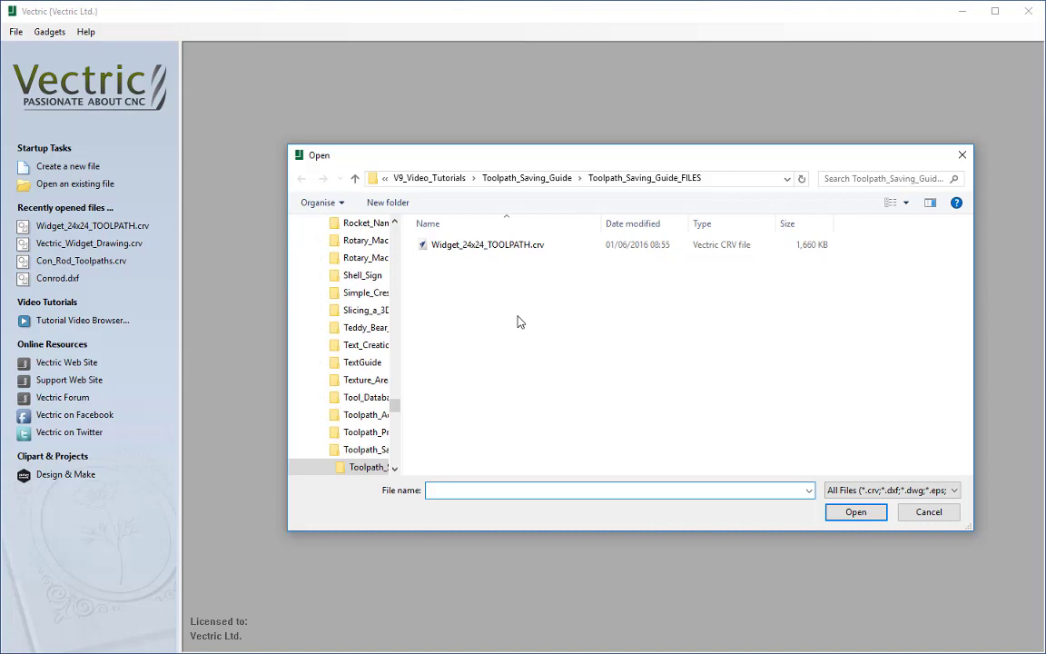
pyautogui.click(526, 245)
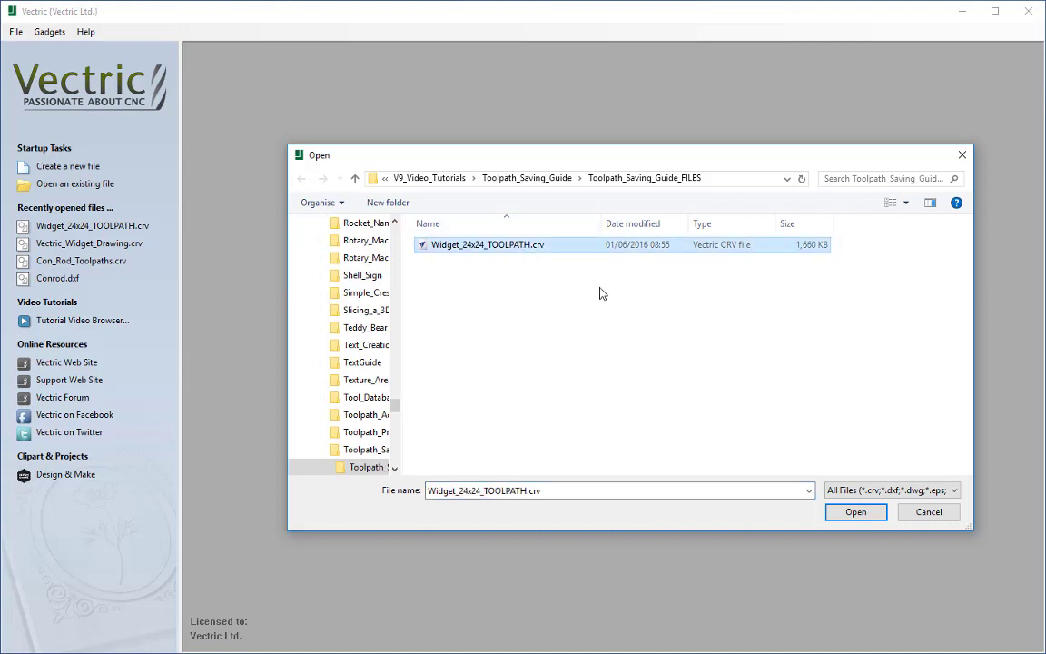
pyautogui.click(844, 514)
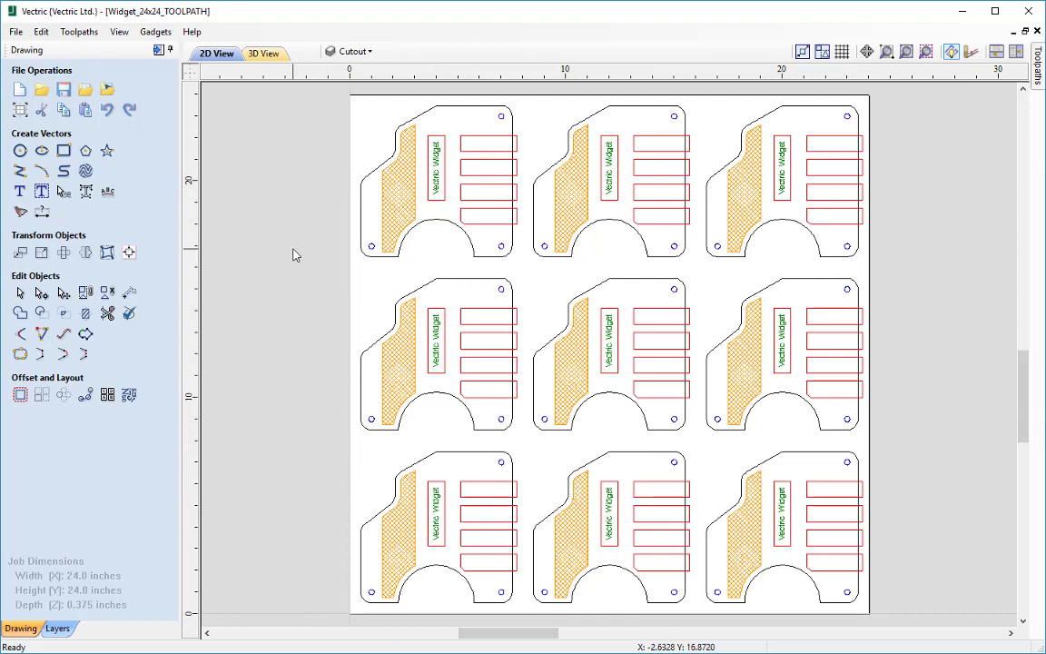
# - Hide the Hatch, Drill, Text and Pocket layers, leaving only the Cutout layer shown
pyautogui.click(363, 53)
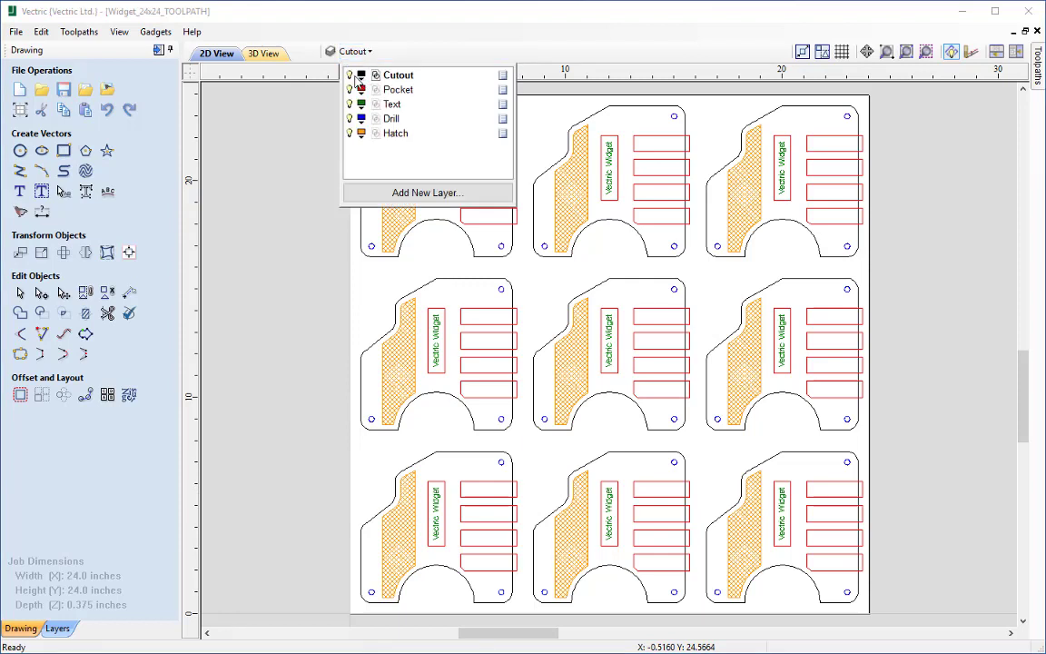
pyautogui.click(348, 131)
pyautogui.click(348, 118)
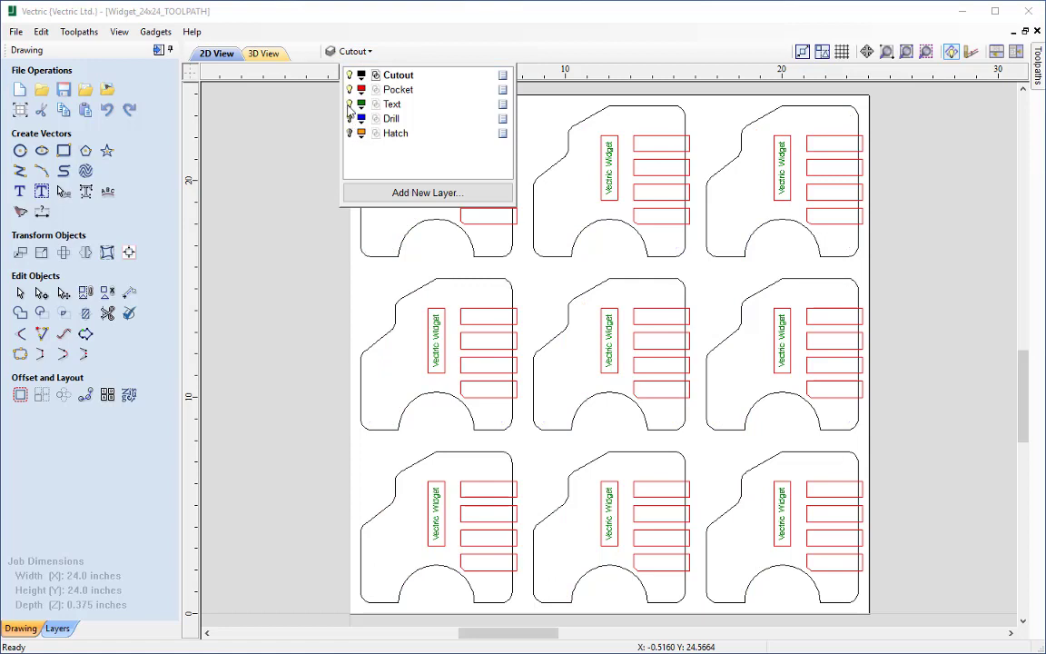
pyautogui.click(348, 103)
pyautogui.click(348, 89)
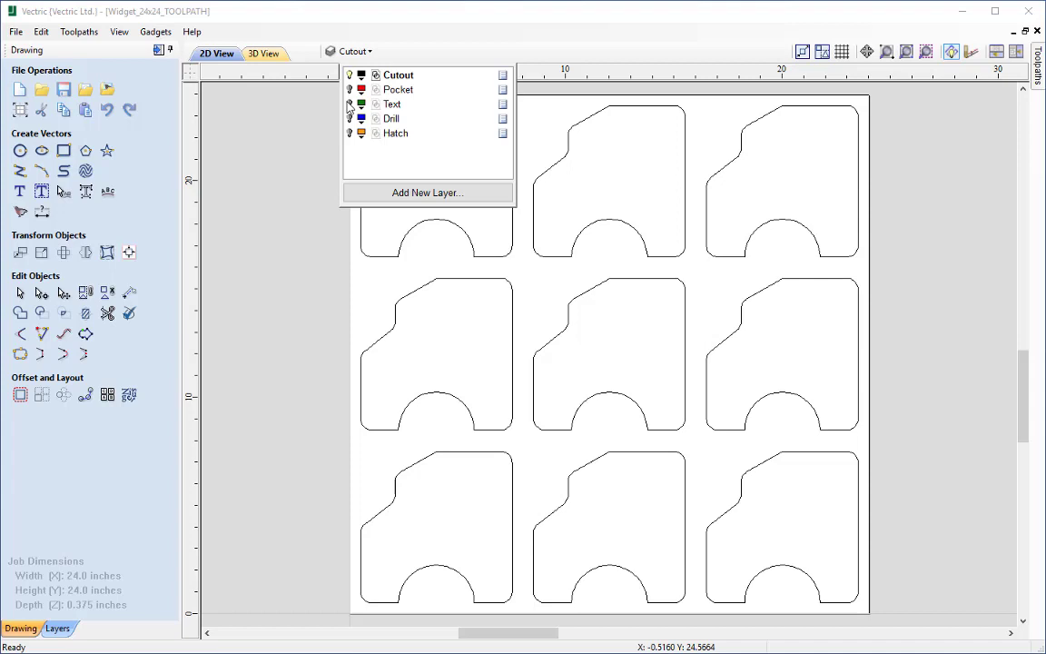
# - Show the Pocket, Text, Drill and Hatch layers again
pyautogui.click(350, 89)
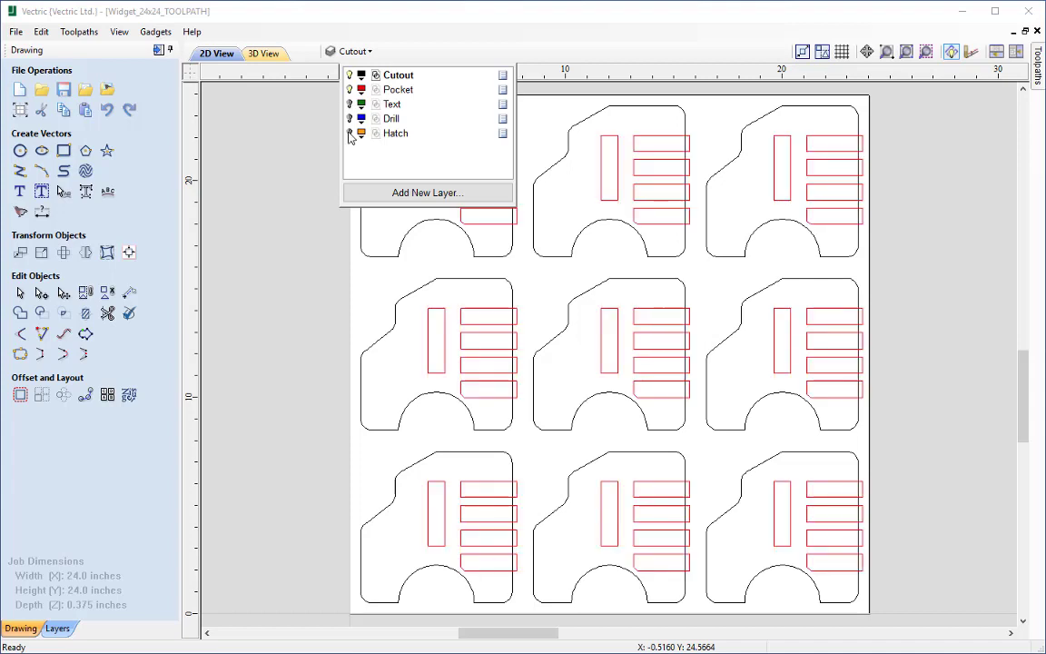
pyautogui.click(349, 104)
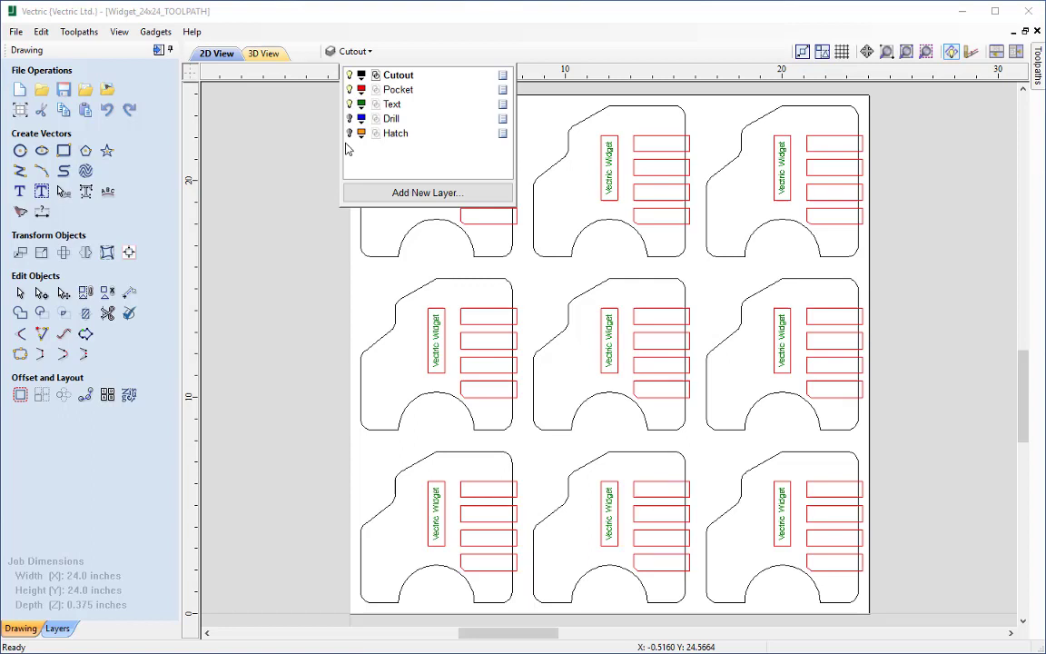
pyautogui.click(350, 118)
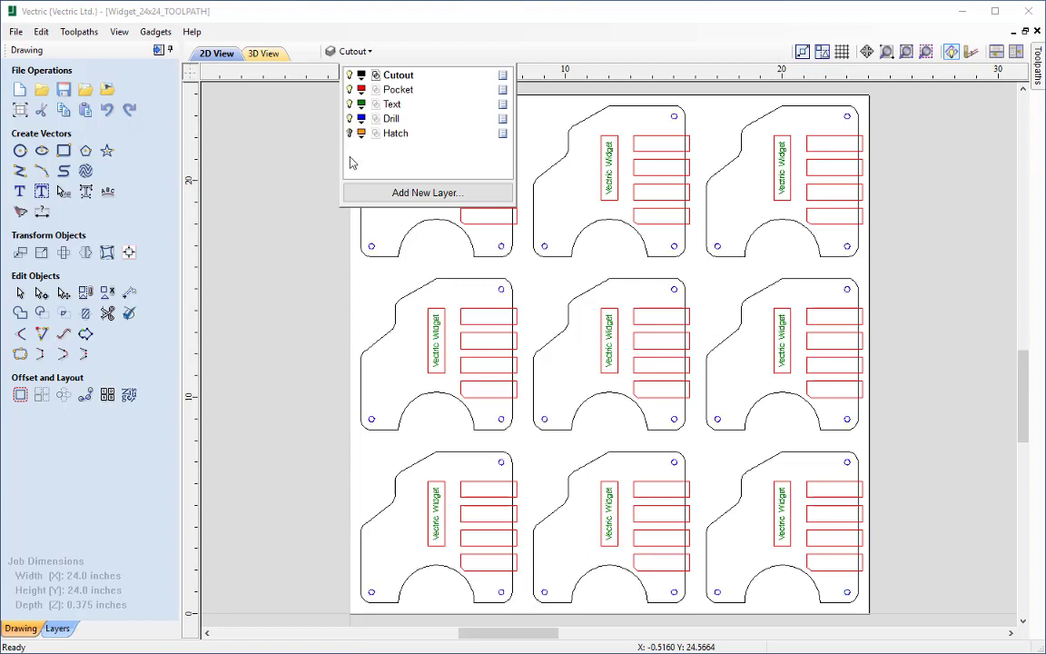
pyautogui.click(350, 133)
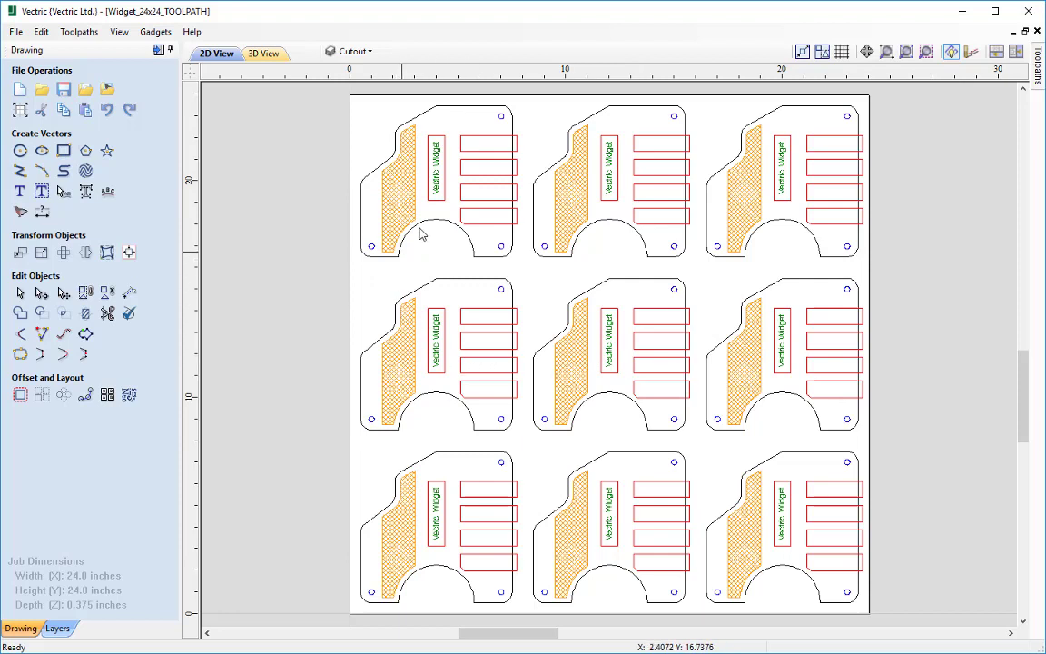
# - Switch to the toolpath commands and preview the Pocket and Text Profile toolpaths on the material in 3D
pyautogui.click(158, 51)
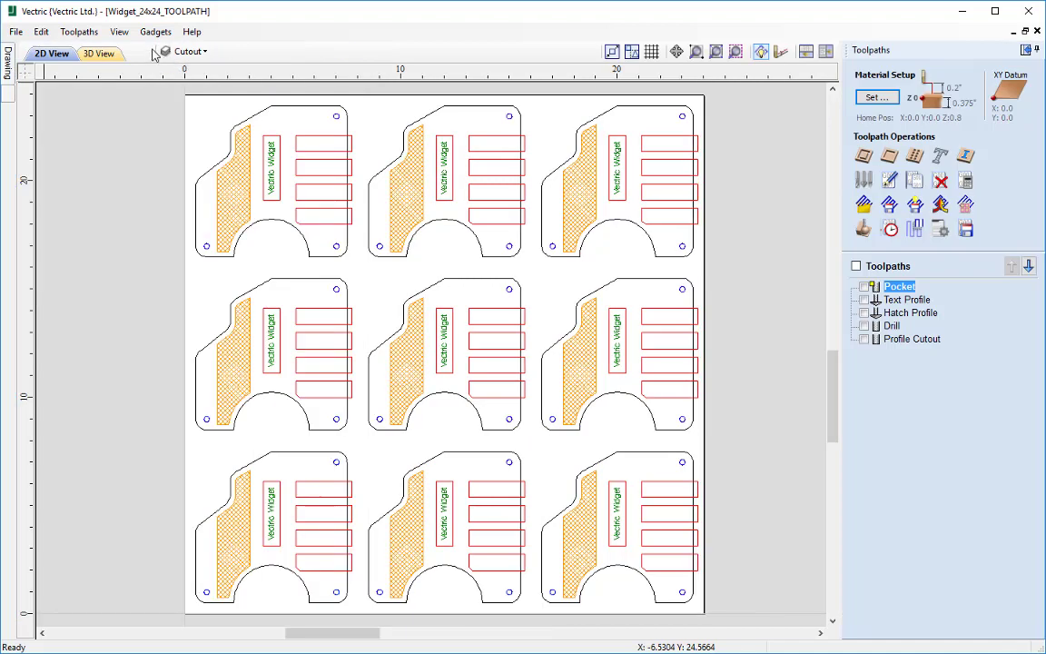
pyautogui.click(863, 231)
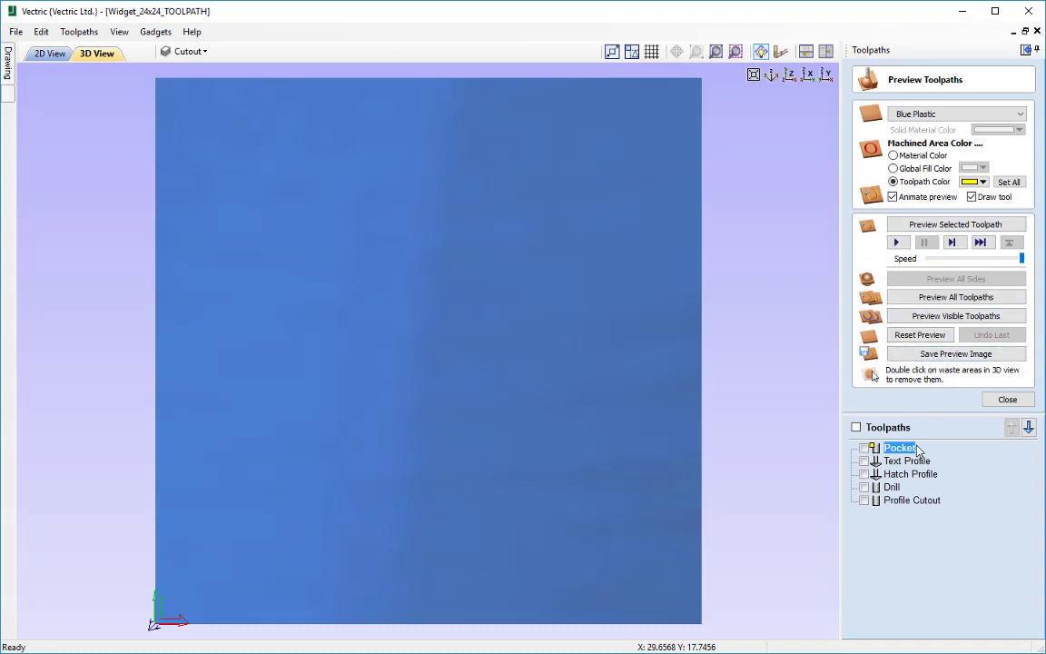
pyautogui.click(924, 230)
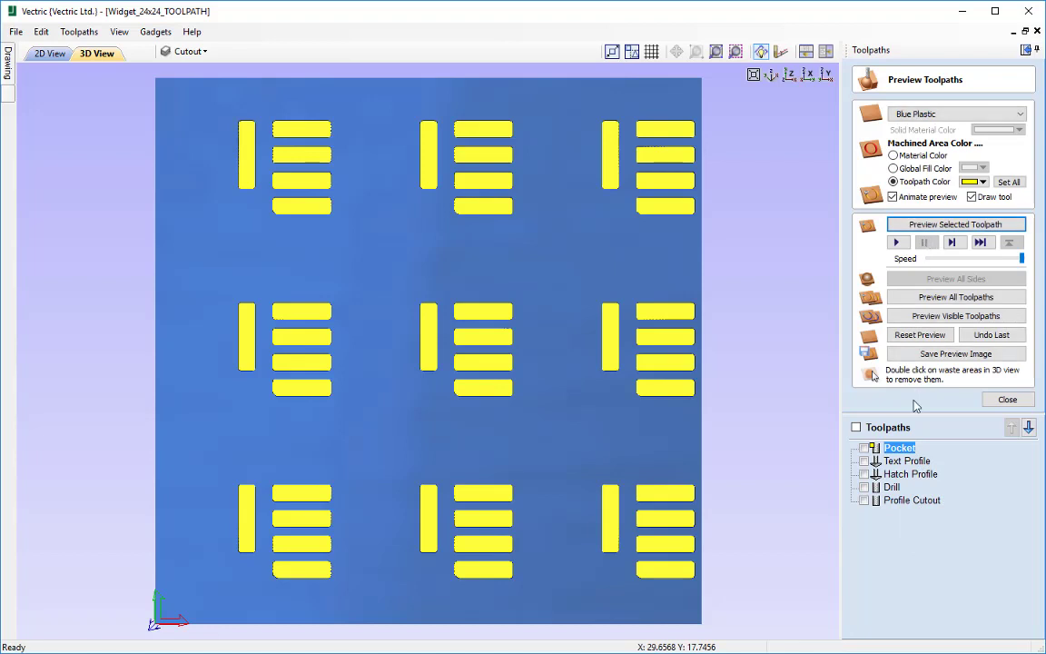
pyautogui.click(908, 462)
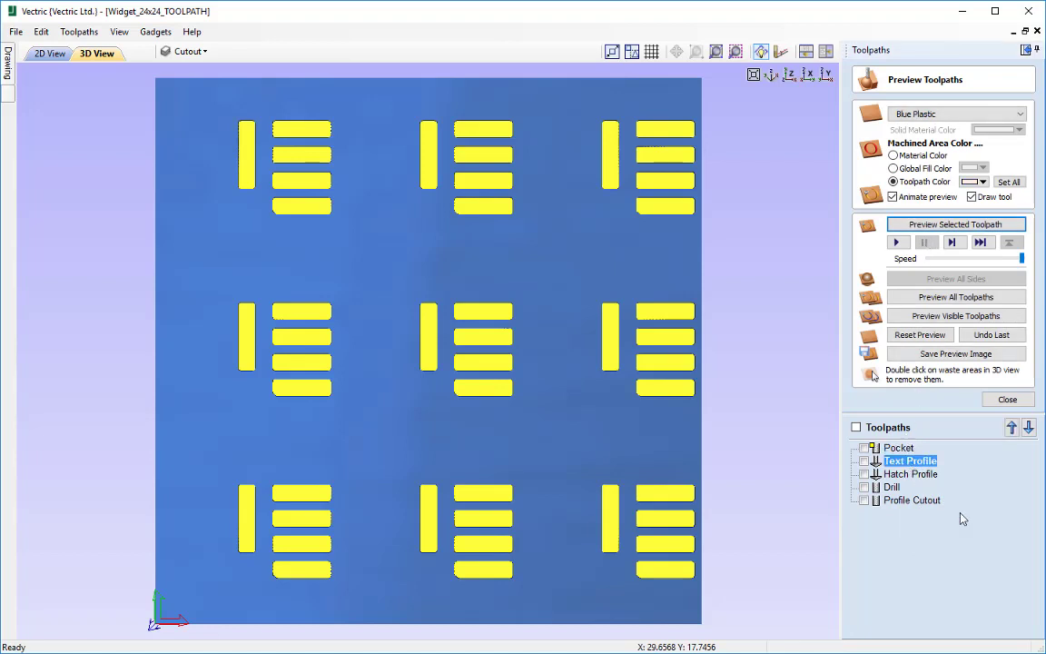
pyautogui.click(950, 227)
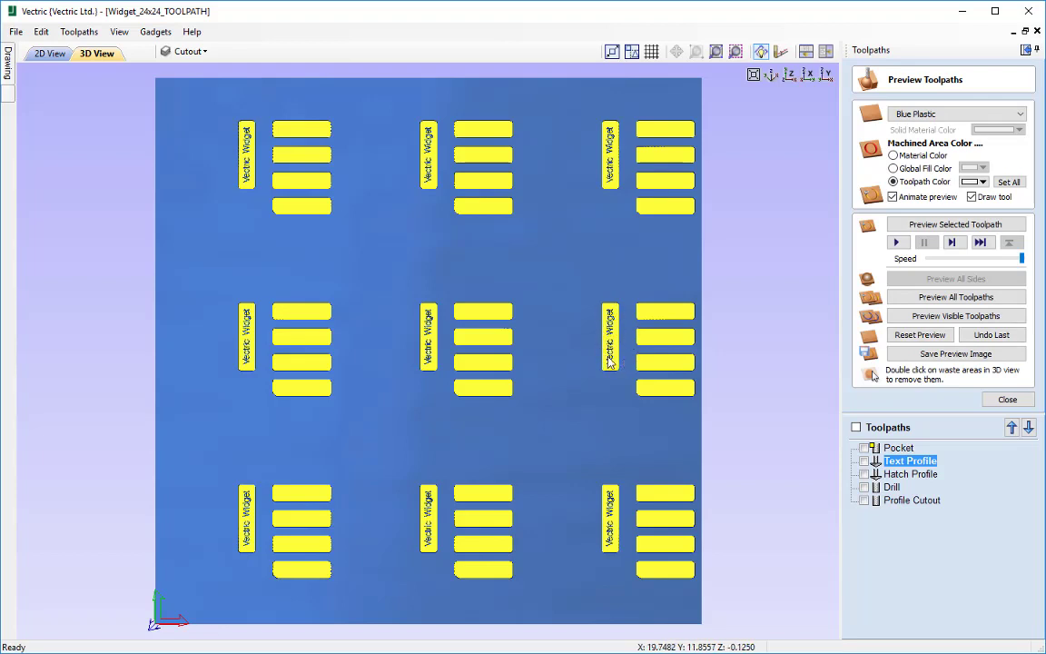
# - Preview the Hatch Profile and Drill toolpaths on the 3D material
pyautogui.click(913, 474)
pyautogui.click(933, 227)
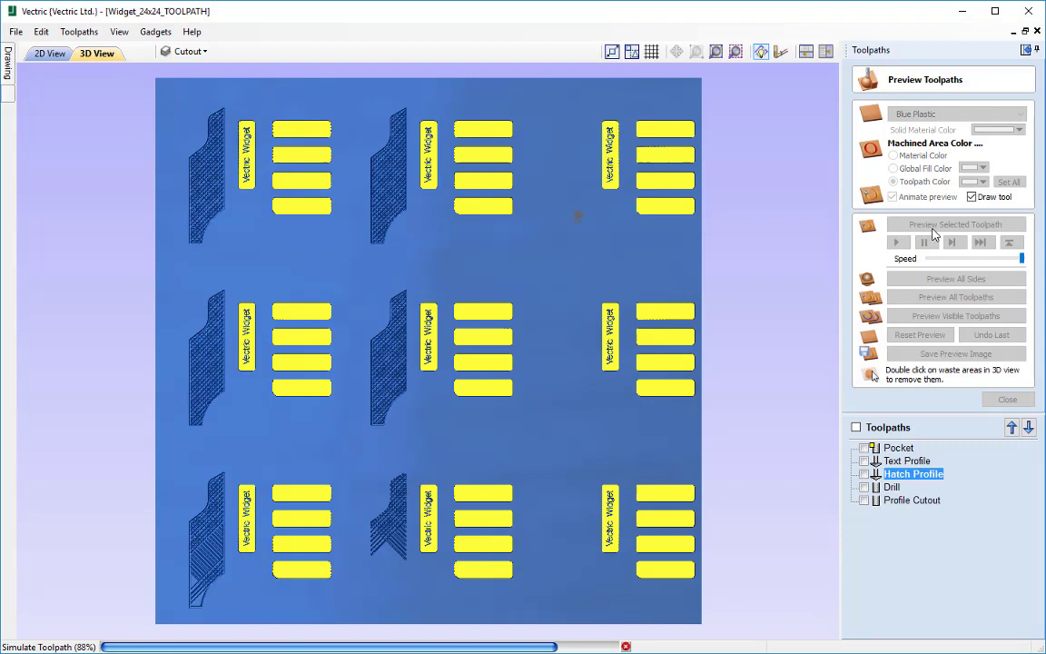
pyautogui.press('Down')
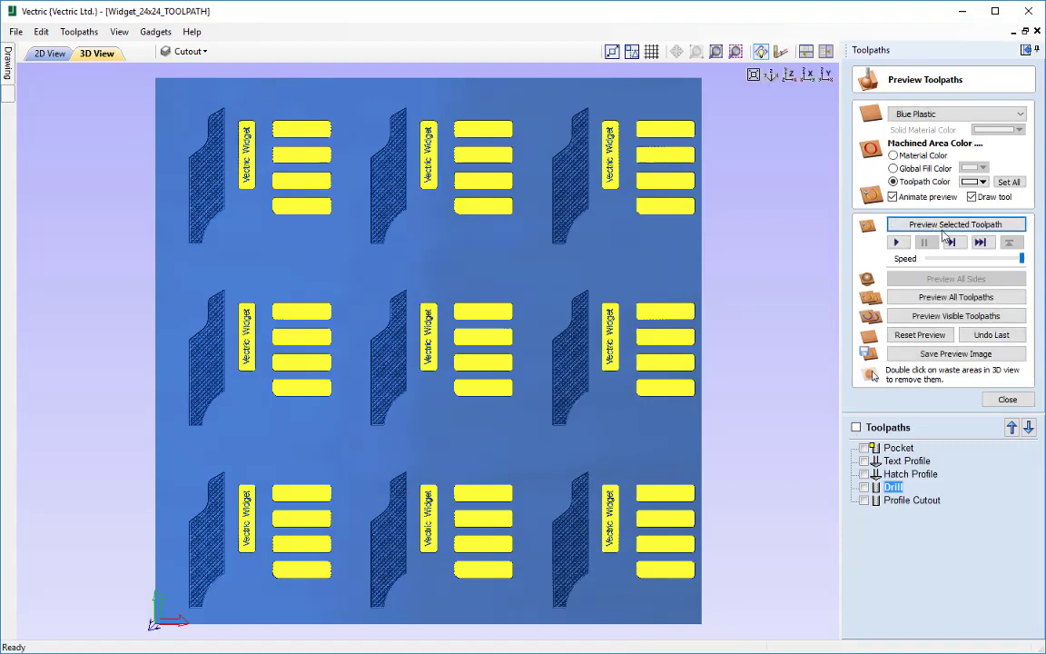
pyautogui.click(944, 227)
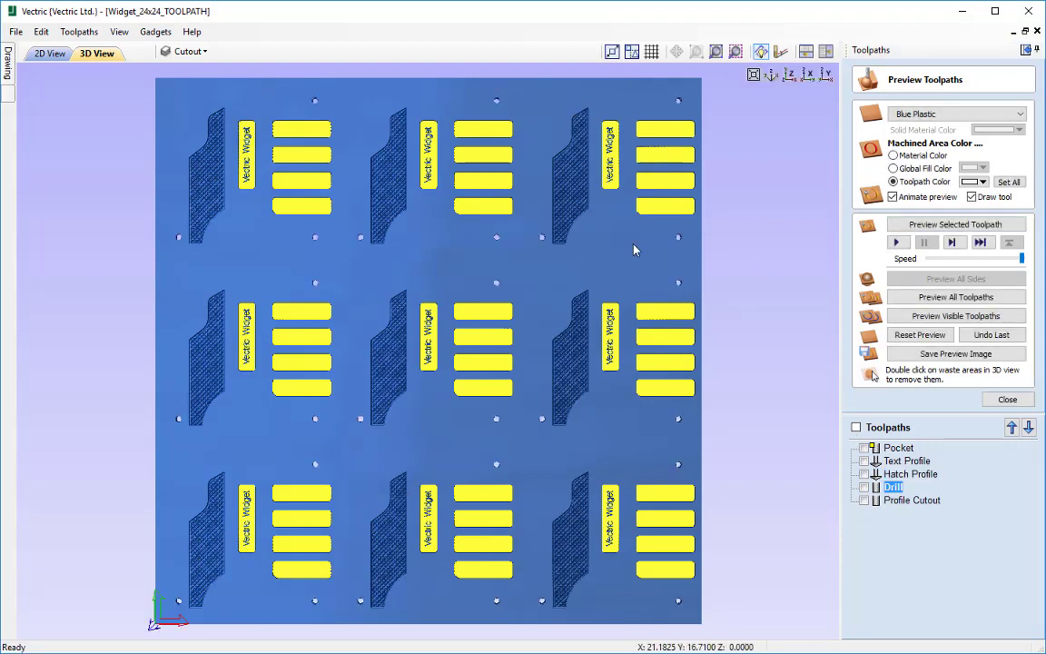
# - Preview the Profile Cutout toolpath and close the toolpath preview
pyautogui.click(912, 500)
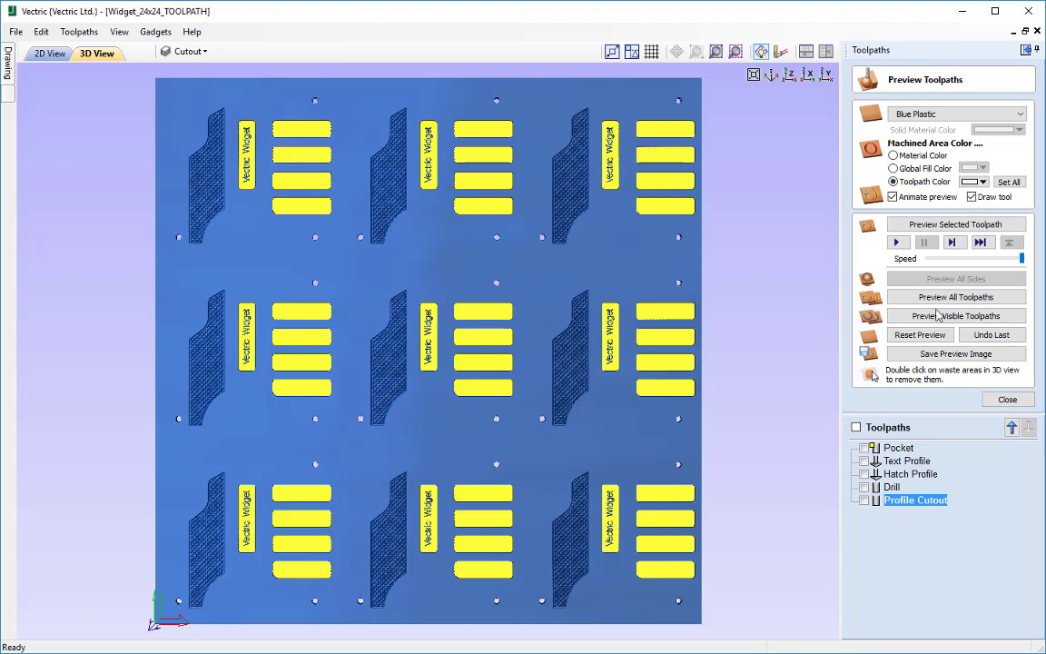
pyautogui.click(930, 226)
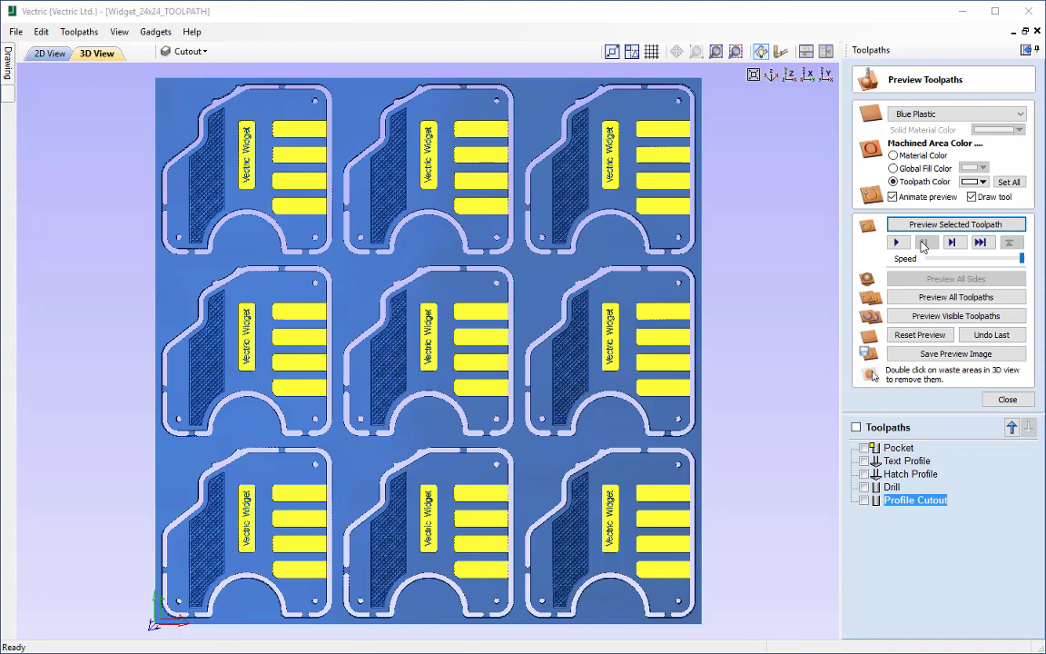
pyautogui.click(1007, 399)
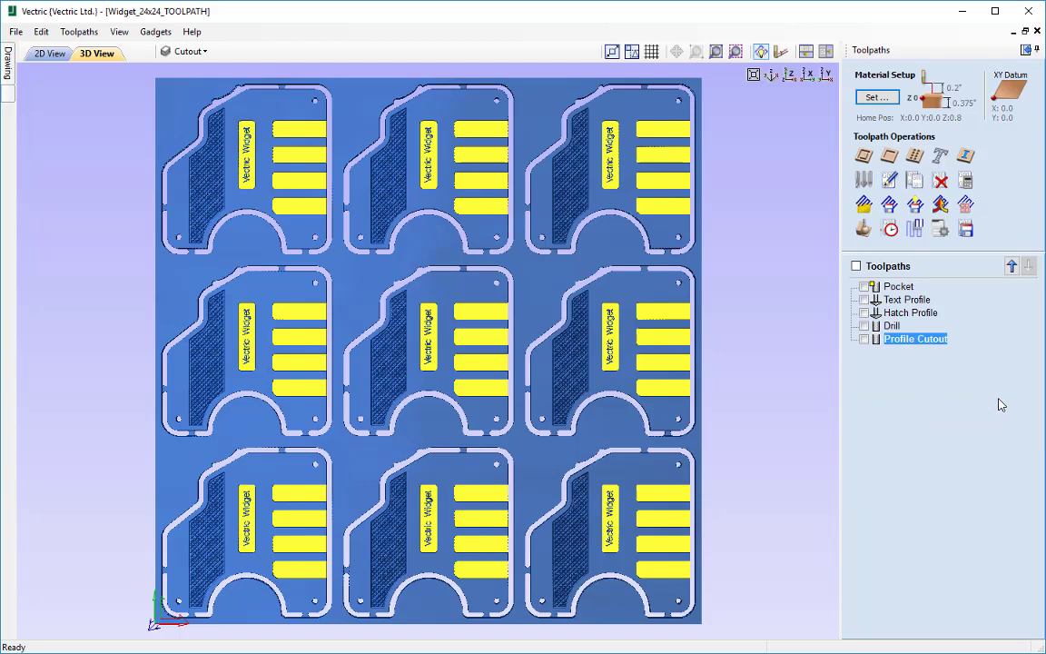
# - Start the Save Toolpaths command, check the tools for Pocket and Text Profile, and leave Pocket selected for output
pyautogui.click(965, 230)
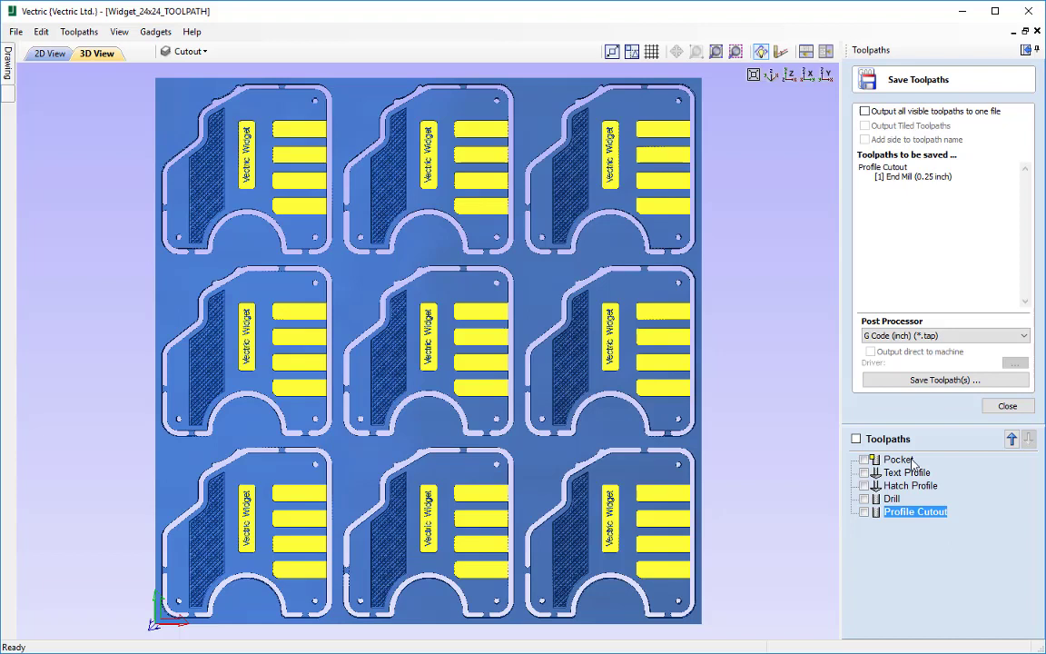
pyautogui.moveTo(922, 475)
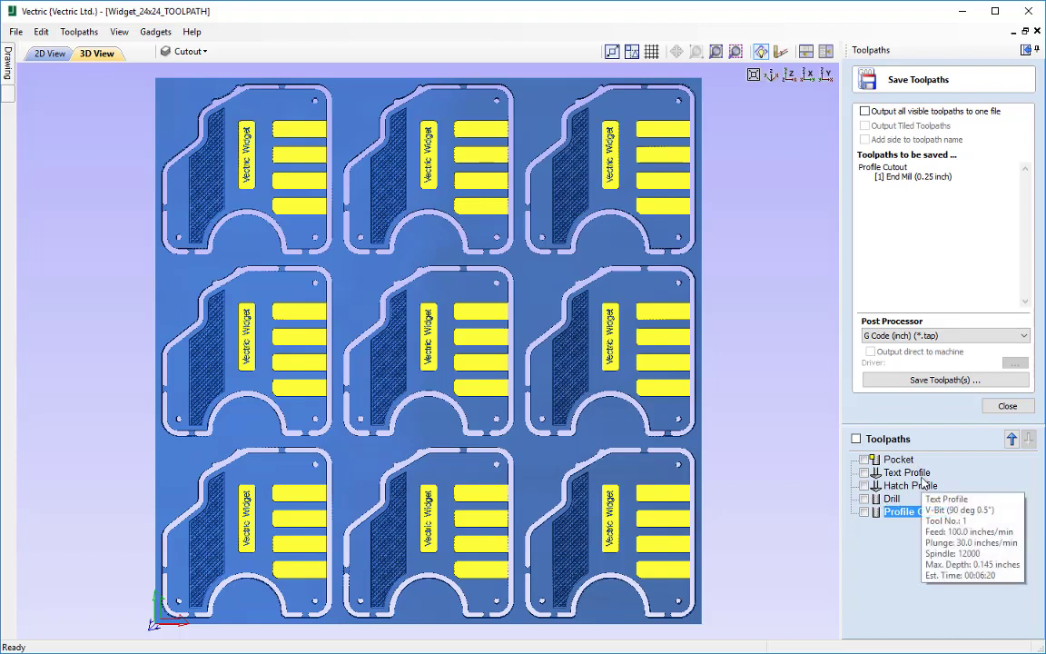
pyautogui.click(903, 461)
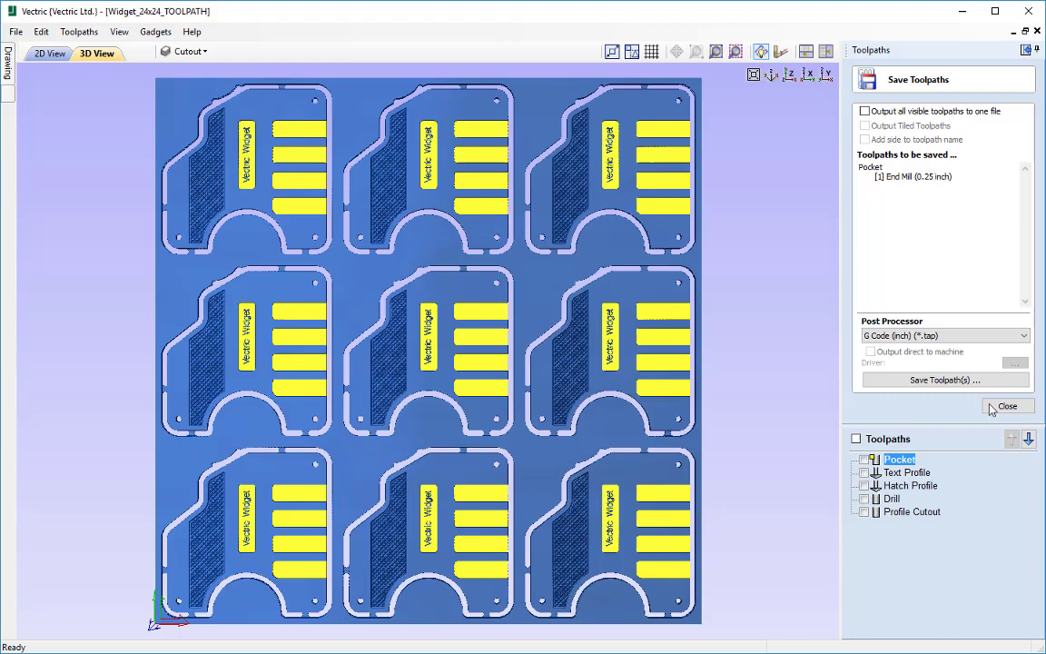
pyautogui.click(906, 473)
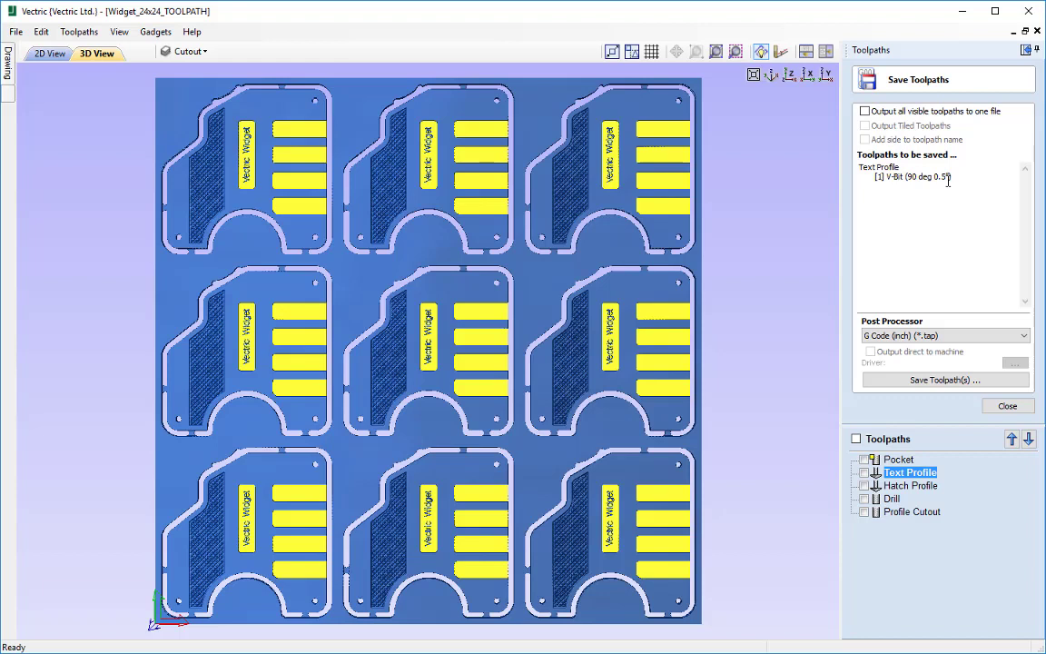
pyautogui.click(899, 460)
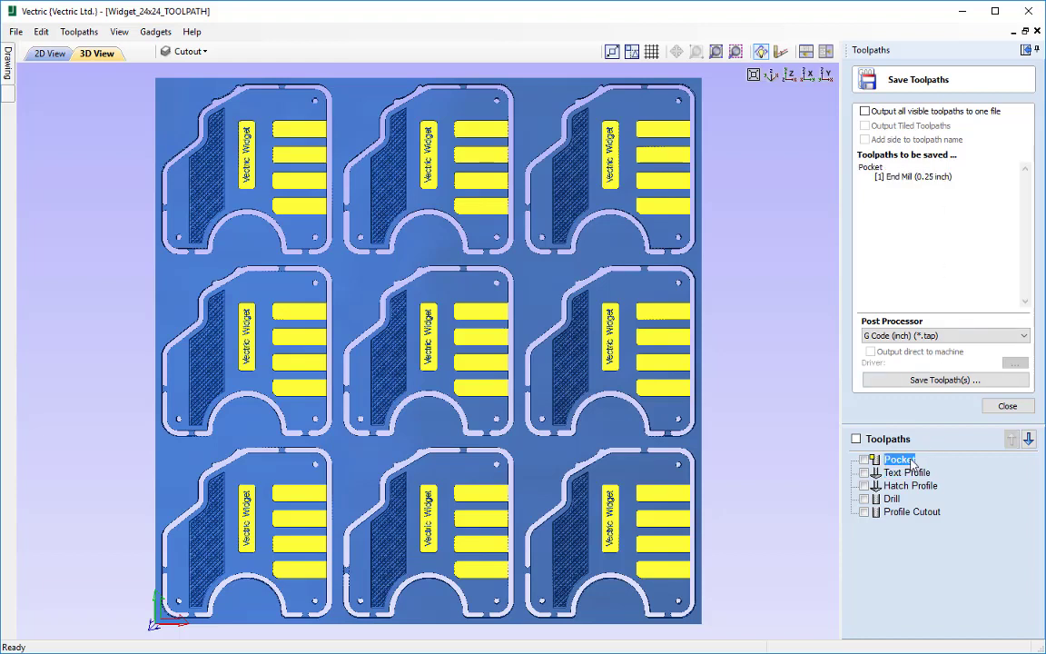
# - Browse the available post processors and choose G Code (inch) (*.tap) for the Pocket toolpath
pyautogui.click(975, 336)
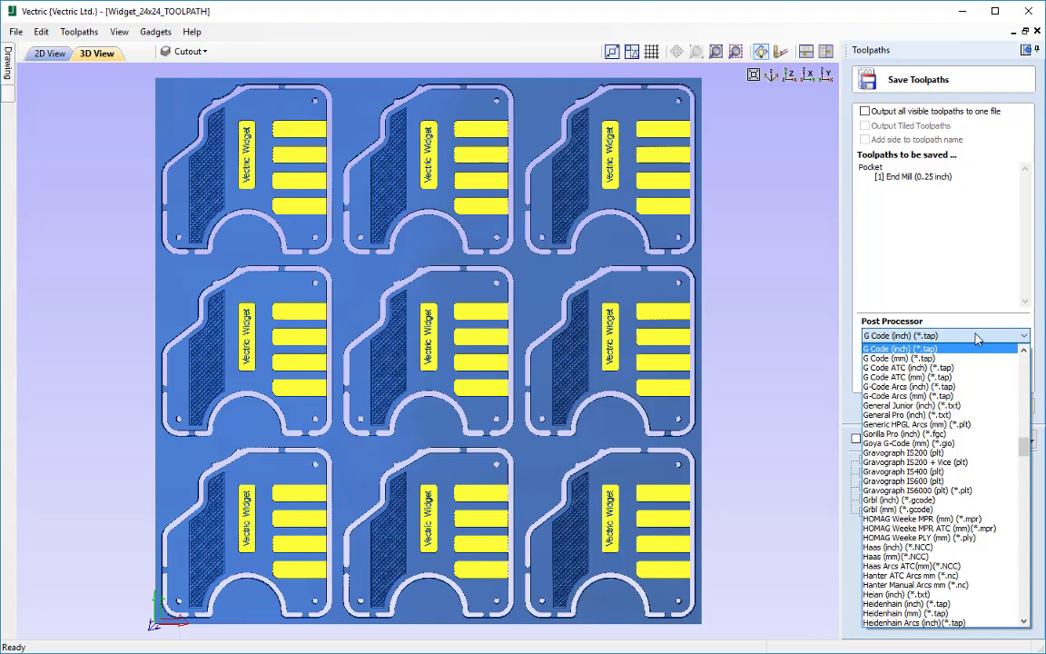
pyautogui.press('Home')
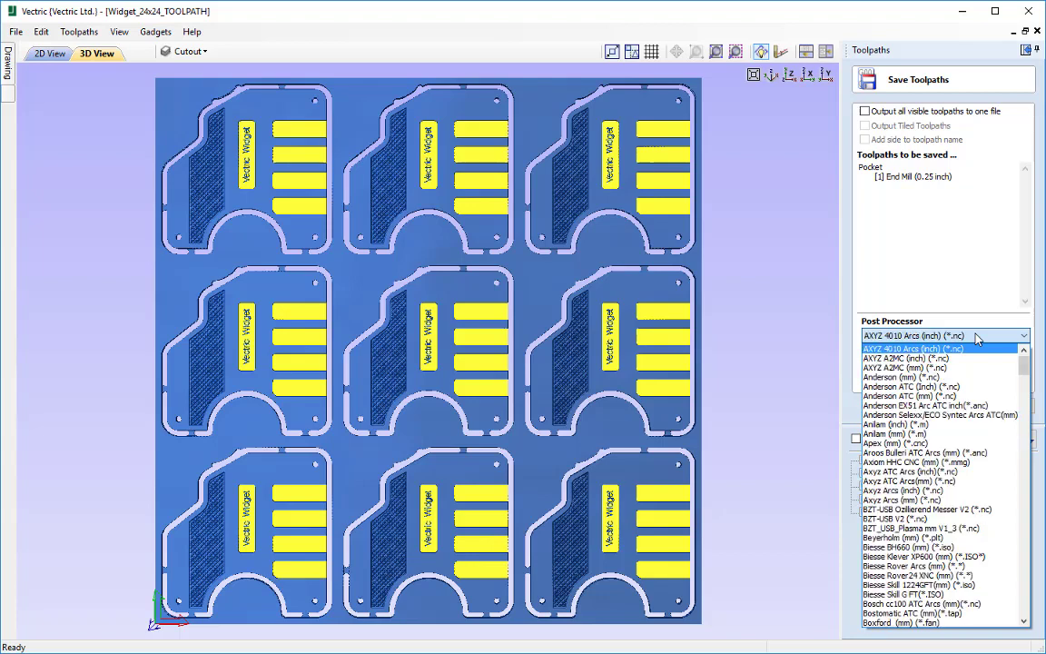
pyautogui.moveTo(1023, 368)
pyautogui.mouseDown()
pyautogui.moveTo(1024, 379)
pyautogui.moveTo(1025, 365)
pyautogui.mouseUp()
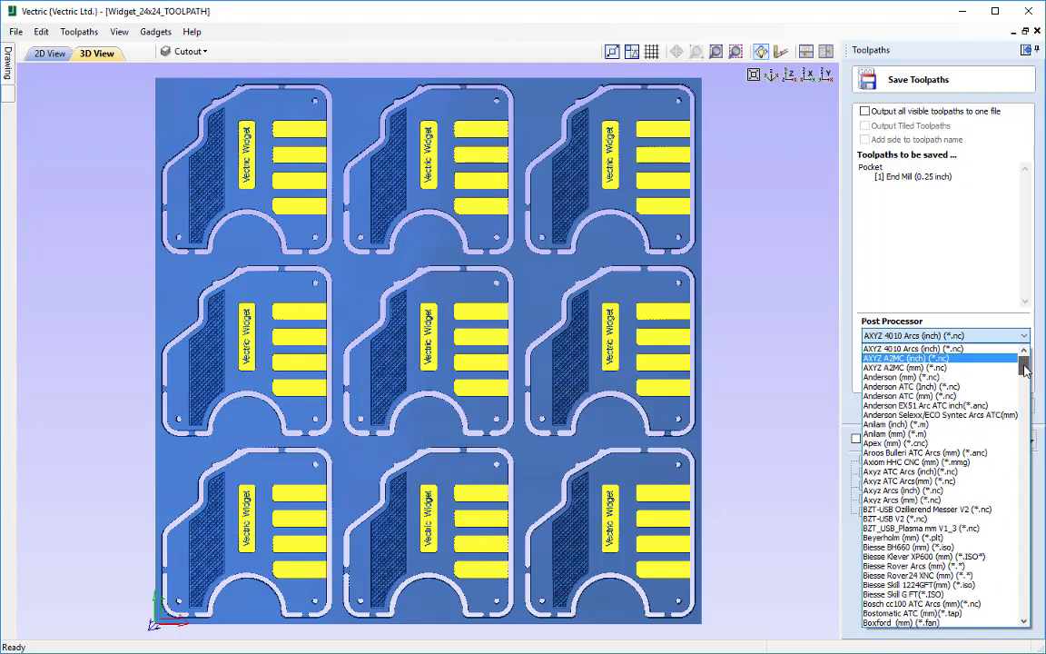
pyautogui.scroll(-1, 1021, 374)
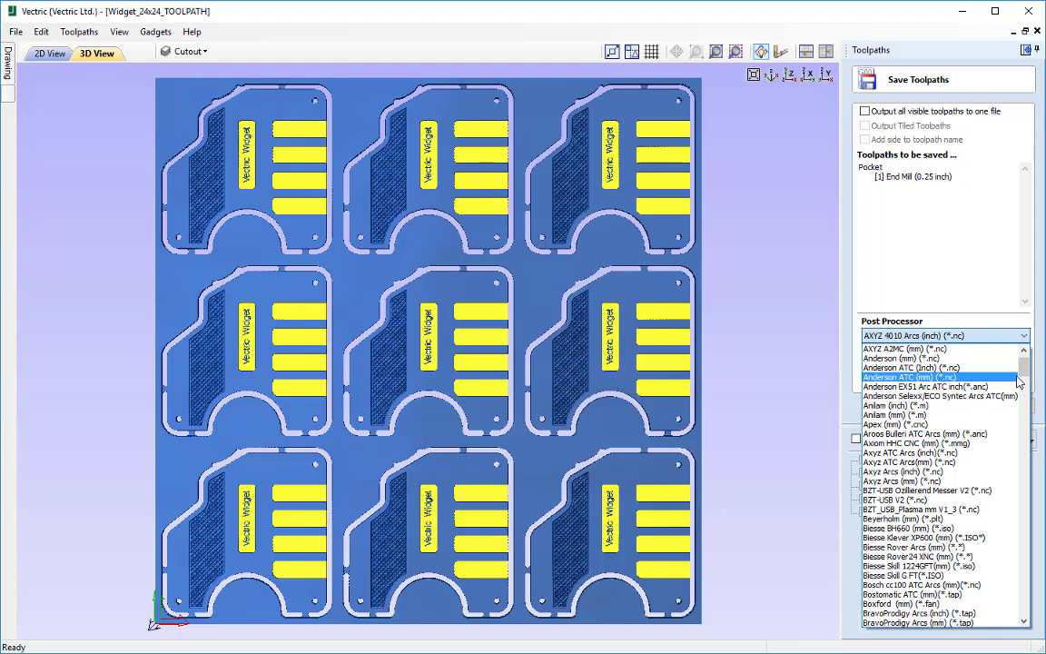
pyautogui.press('g')
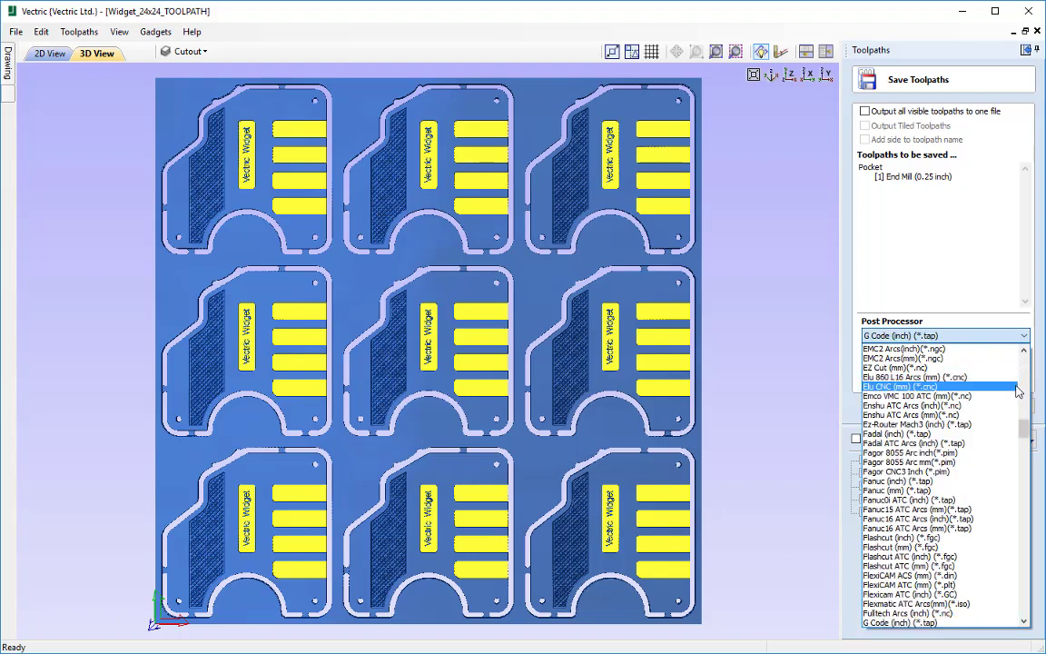
pyautogui.scroll(-5, 1019, 381)
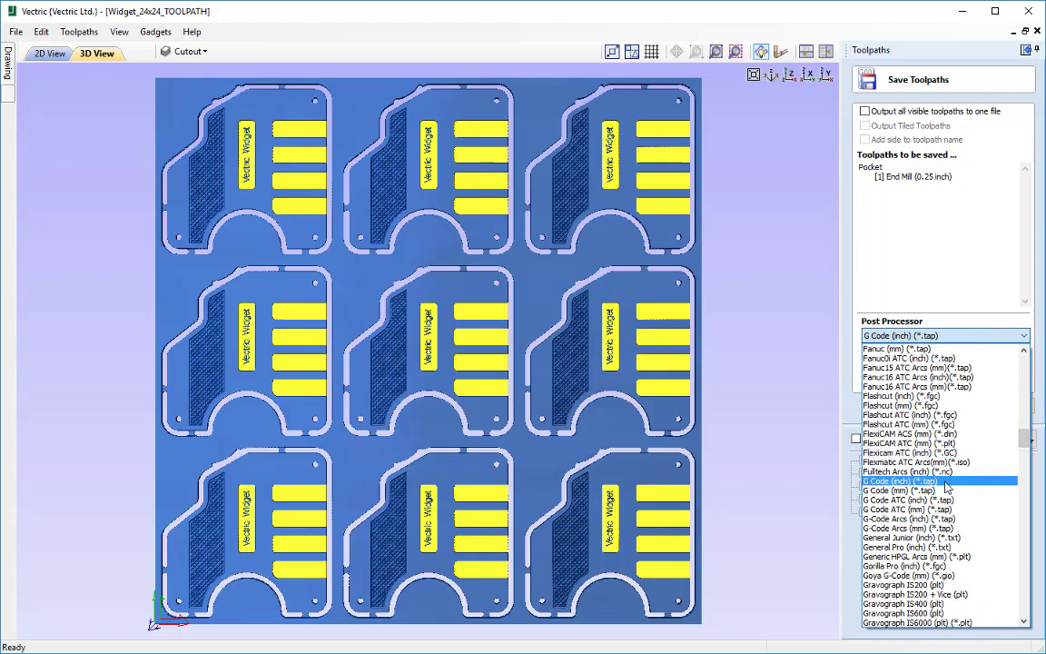
pyautogui.click(944, 482)
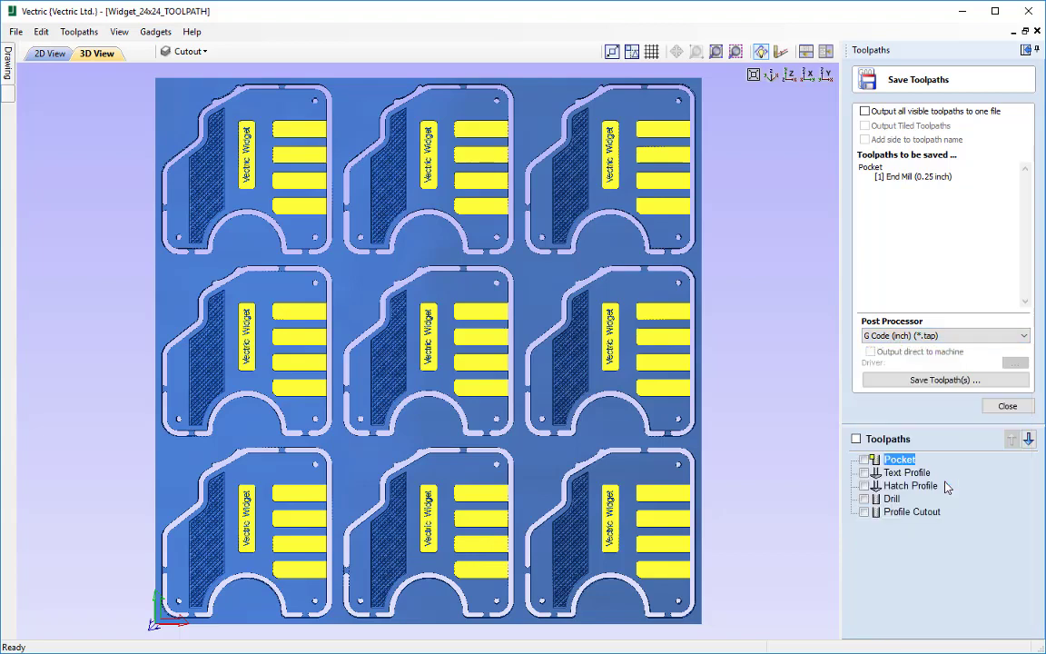
# - Save the Pocket toolpath as Pocket_0.25EM.tap in the Toolpath_Saving_Guide_FILES folder
pyautogui.click(945, 380)
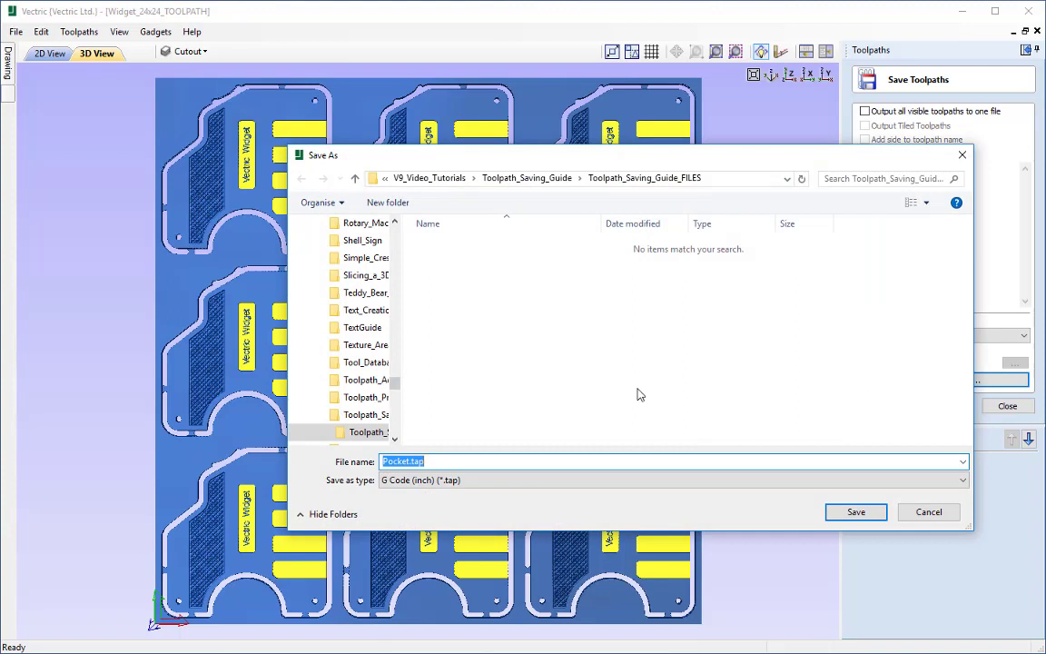
pyautogui.click(638, 420)
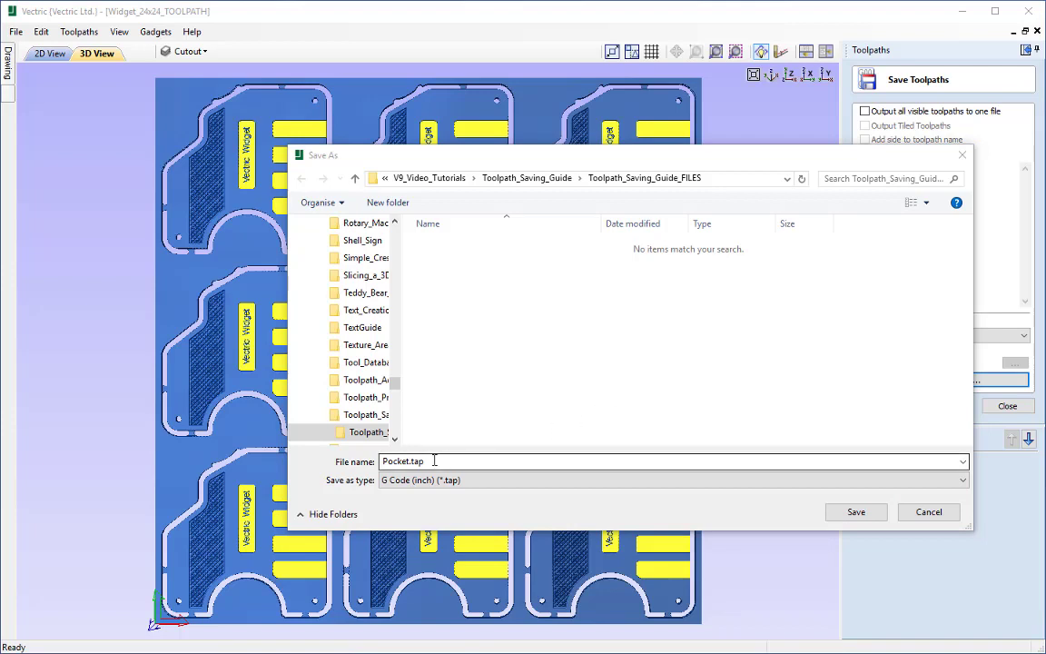
pyautogui.doubleClick(382, 461)
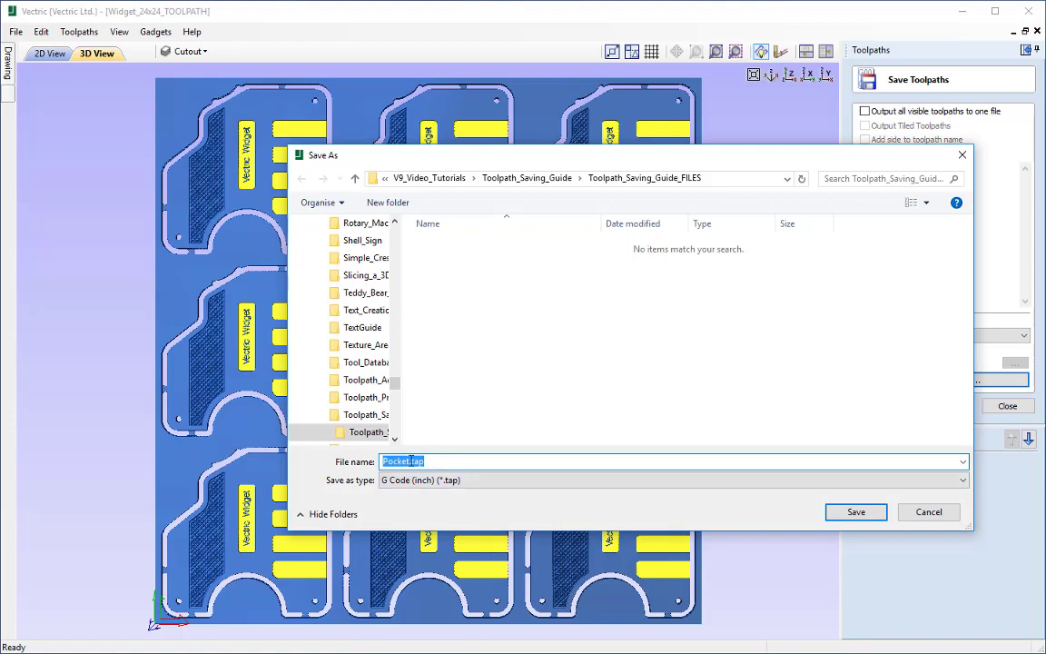
pyautogui.click(440, 466)
pyautogui.write('_0.25EM')
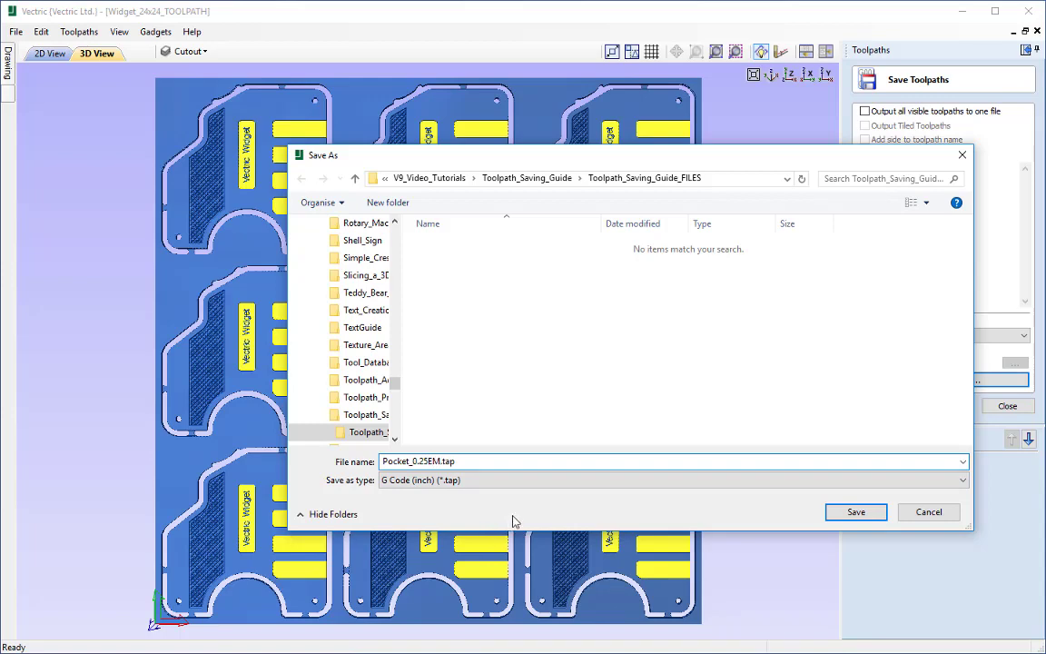
pyautogui.click(856, 513)
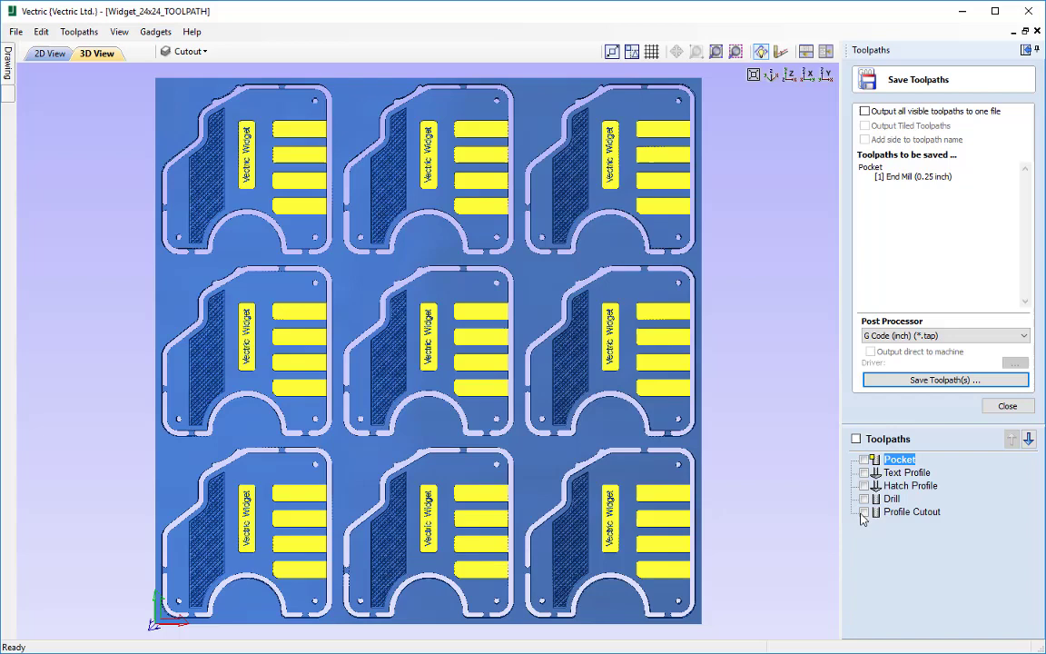
# - Reopen the save dialog to check the output folder's contents, and cancel it without saving
pyautogui.click(935, 381)
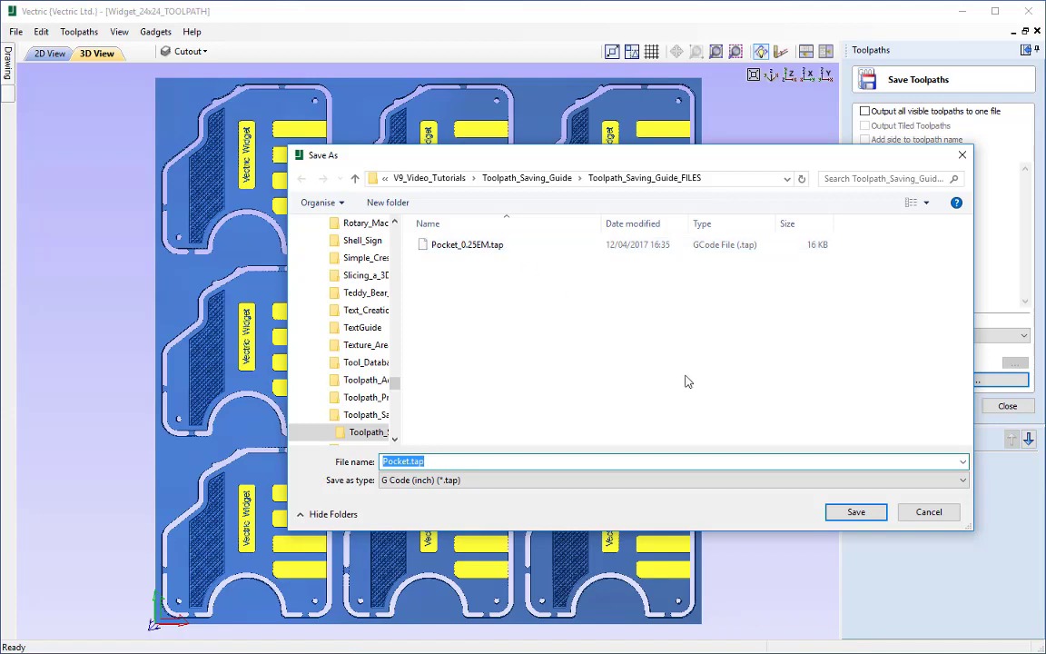
pyautogui.click(928, 513)
pyautogui.moveTo(926, 519)
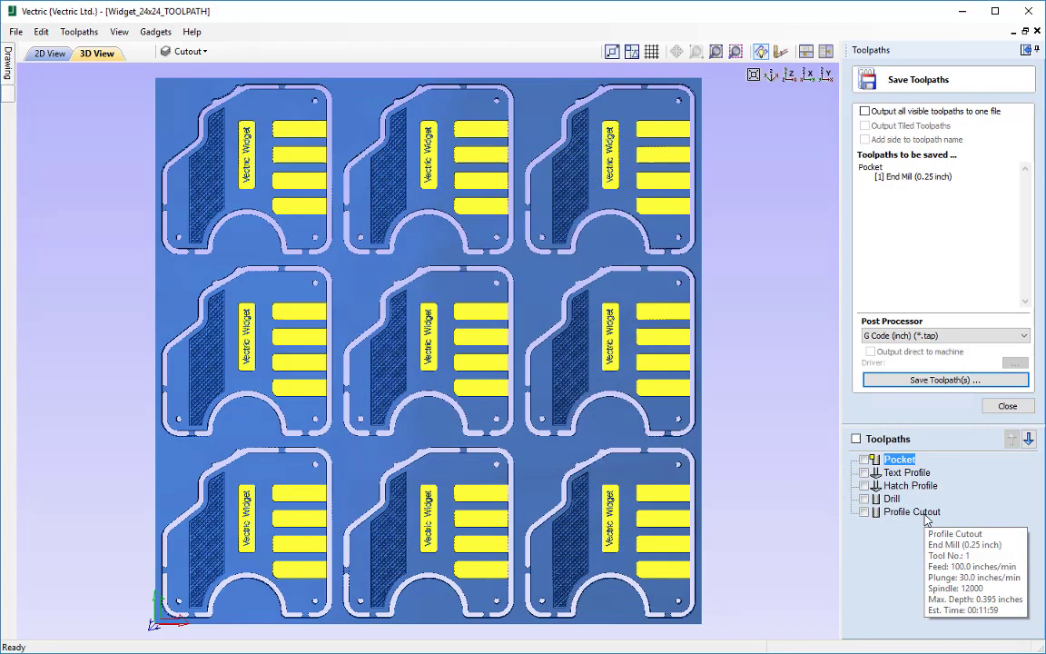
# - Enable output of all visible toolpaths to one file, and try Pocket alone, Text Profile alone, and both together
pyautogui.click(864, 111)
pyautogui.click(864, 111)
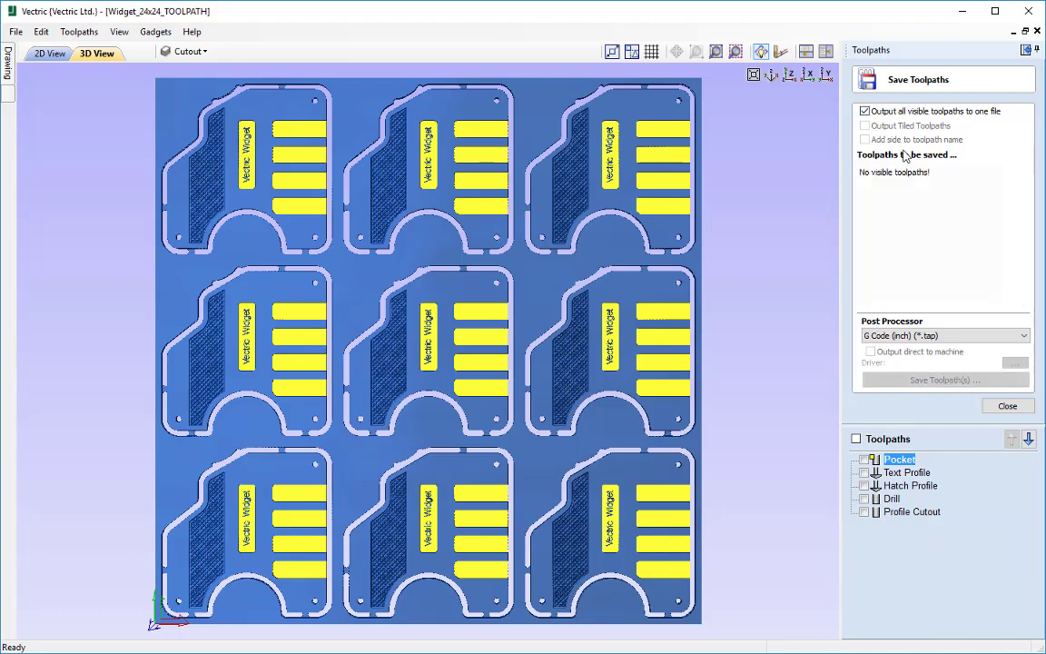
pyautogui.click(865, 461)
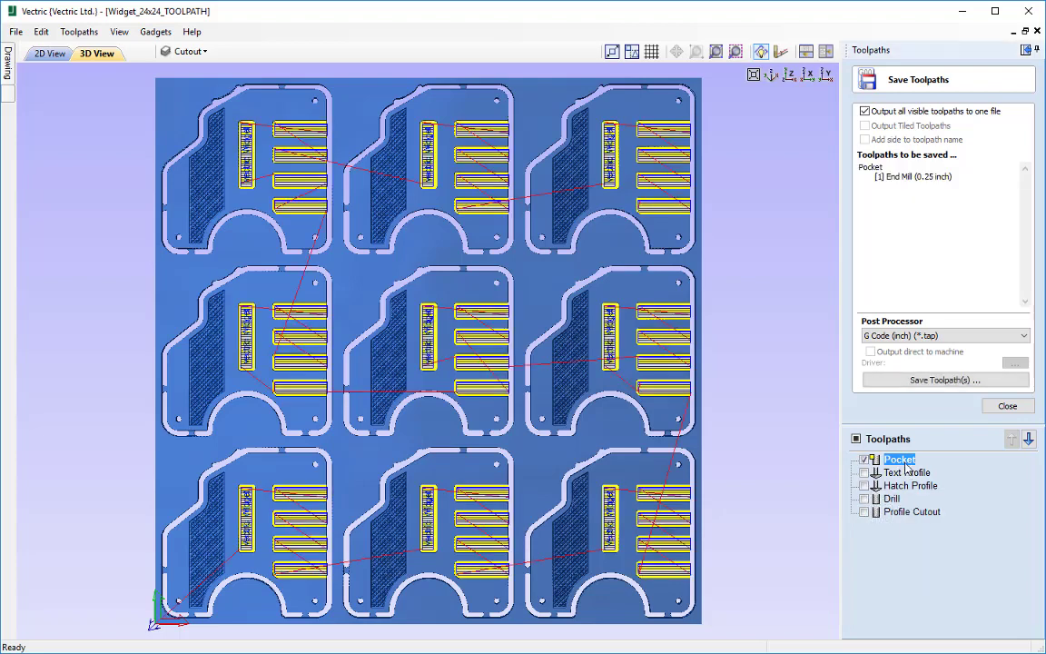
pyautogui.click(864, 460)
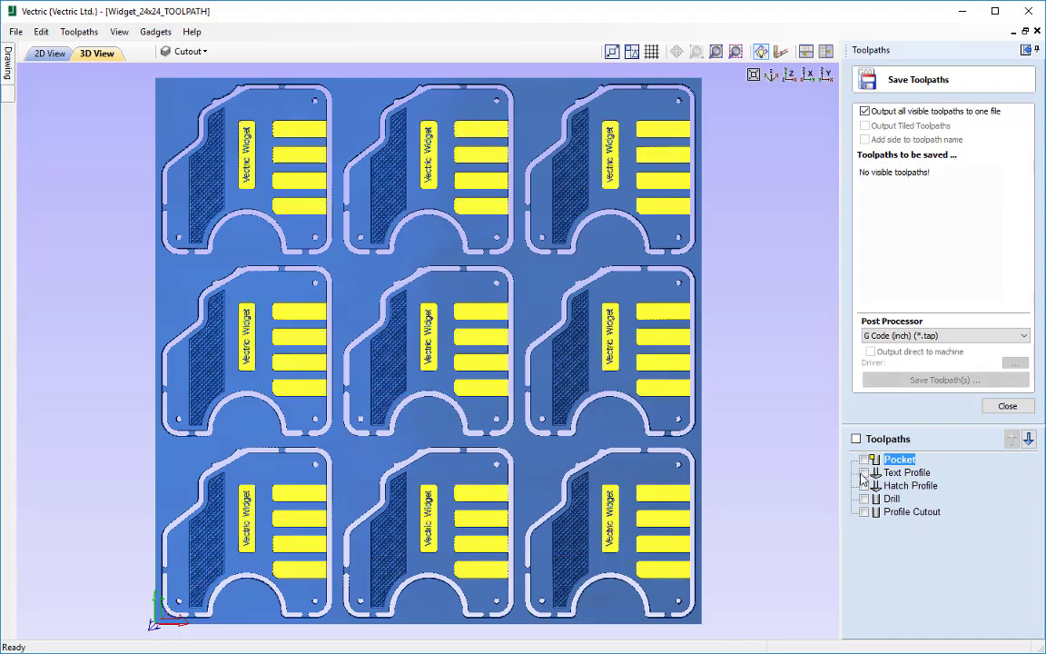
pyautogui.click(865, 473)
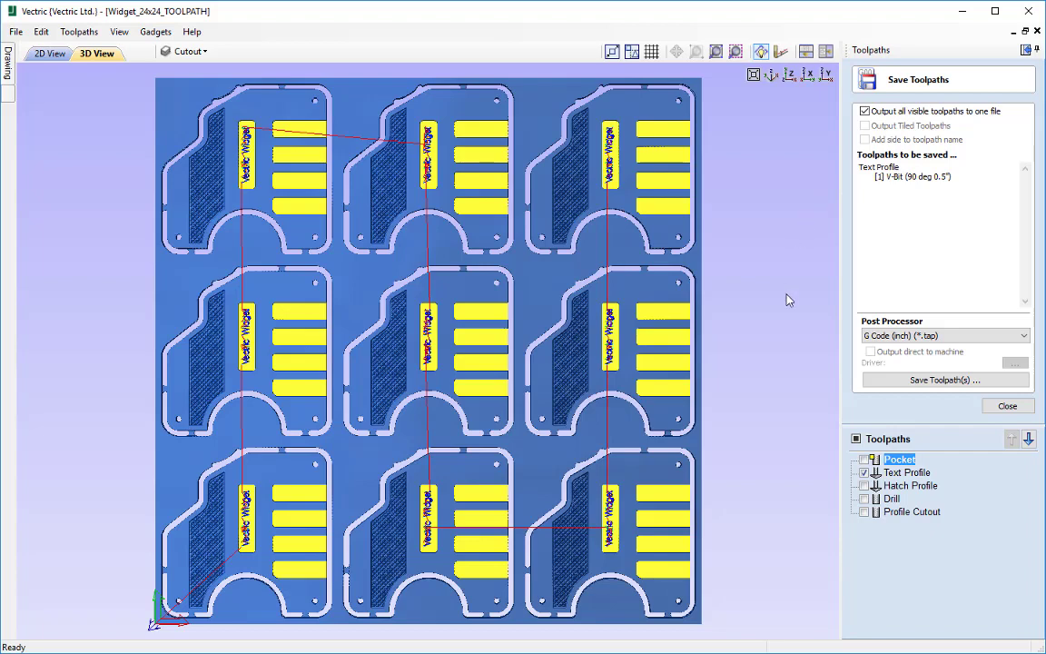
pyautogui.click(864, 459)
pyautogui.moveTo(879, 474)
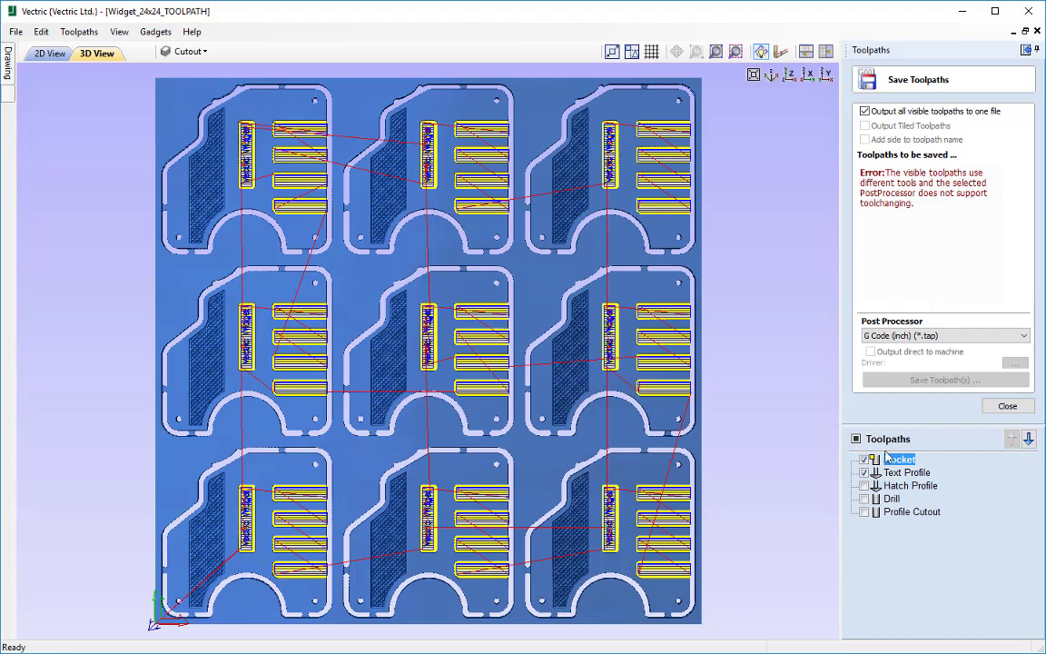
# - Set only Text Profile and Hatch Profile for combined output, start saving them and cancel the save
pyautogui.click(863, 460)
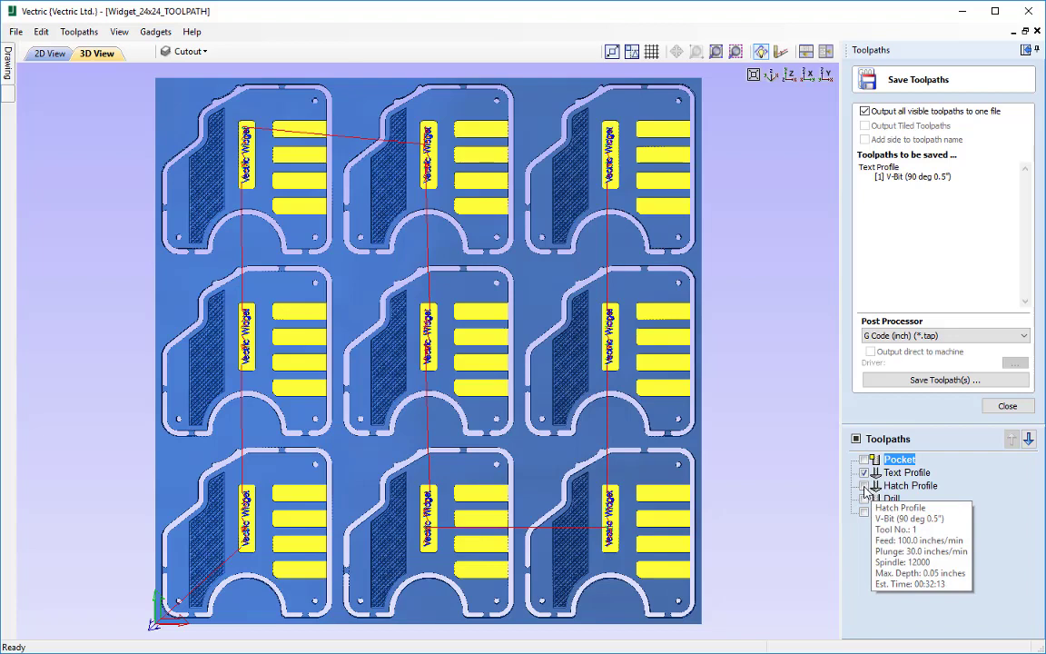
pyautogui.click(864, 486)
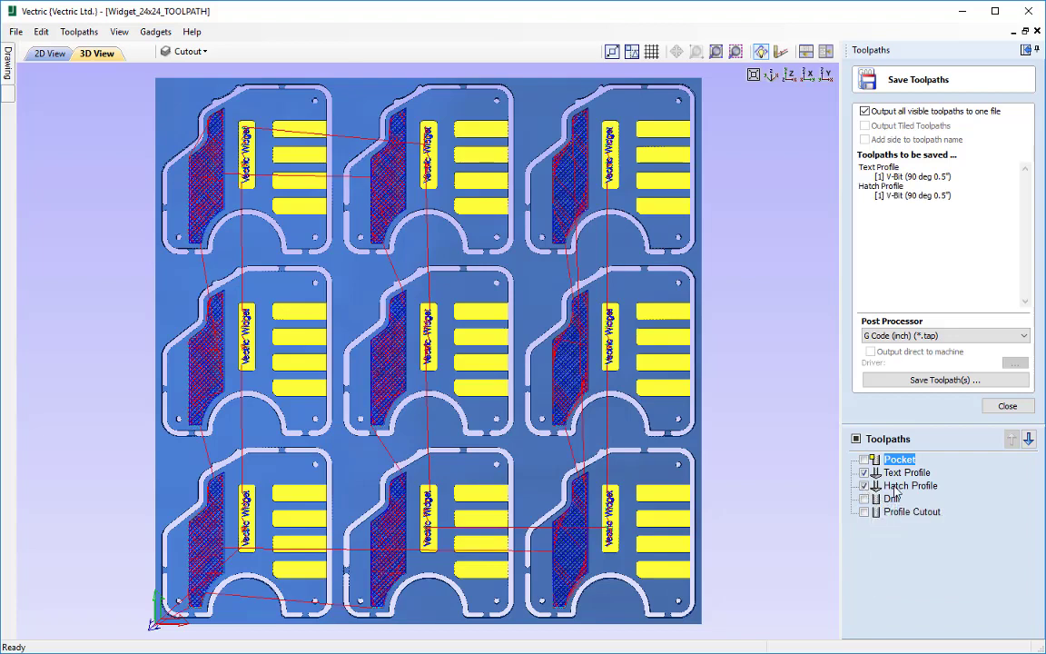
pyautogui.click(922, 486)
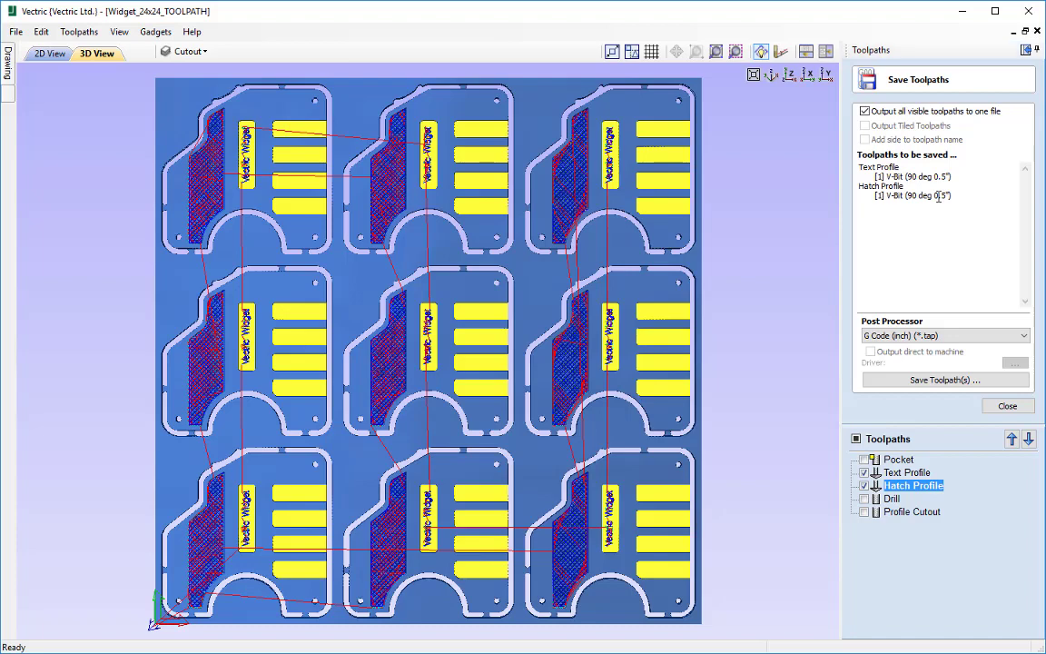
pyautogui.click(940, 379)
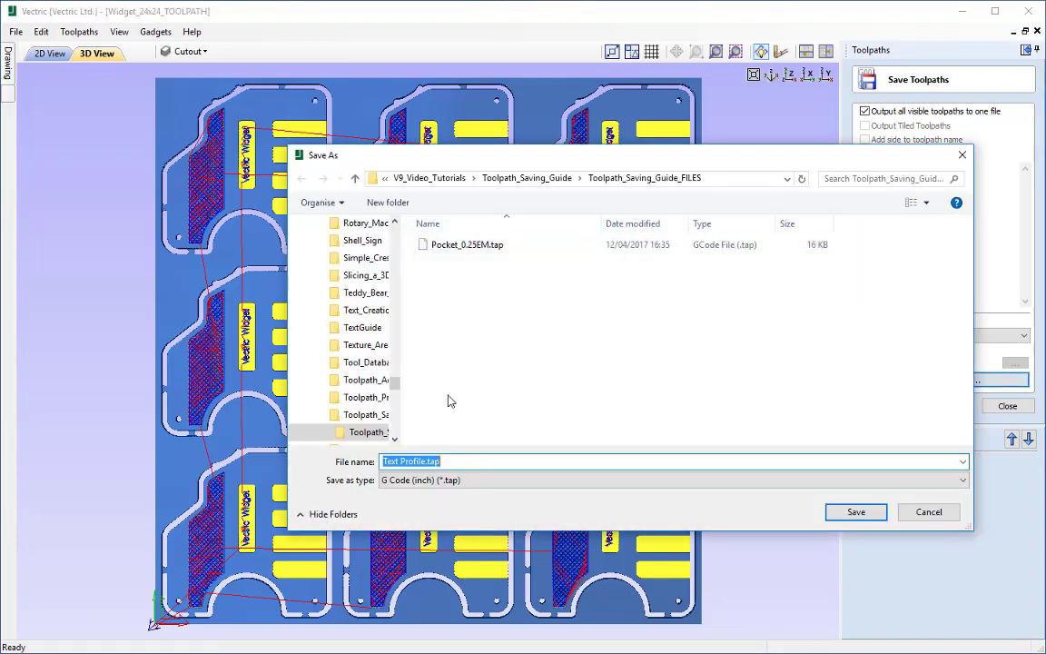
pyautogui.click(928, 512)
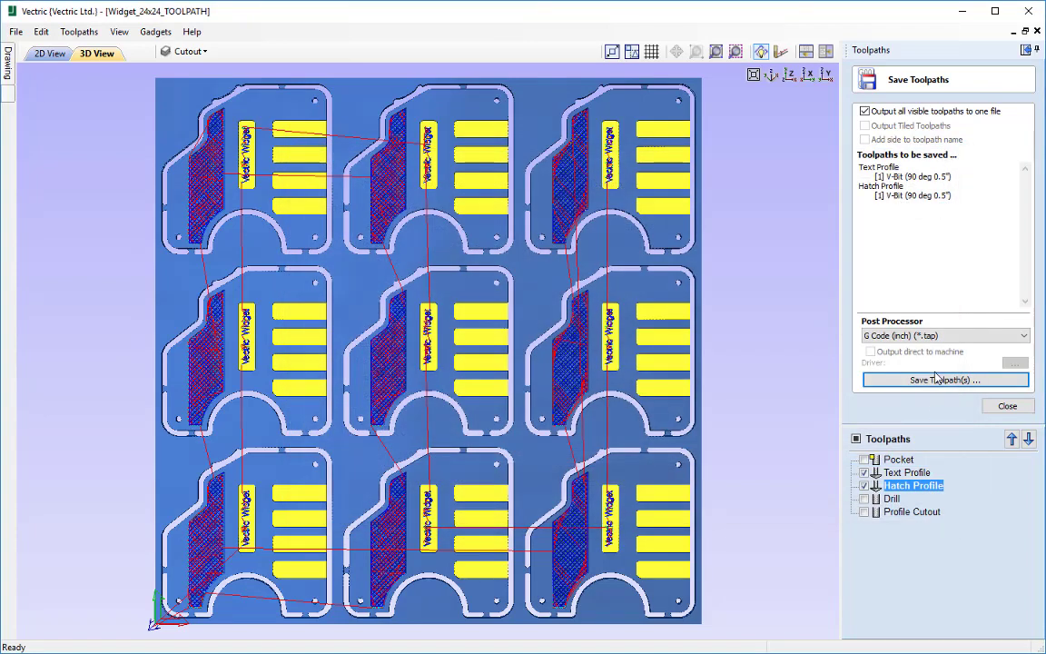
# - Replace the combined output selection with the Pocket, Drill and Profile Cutout toolpaths
pyautogui.click(863, 472)
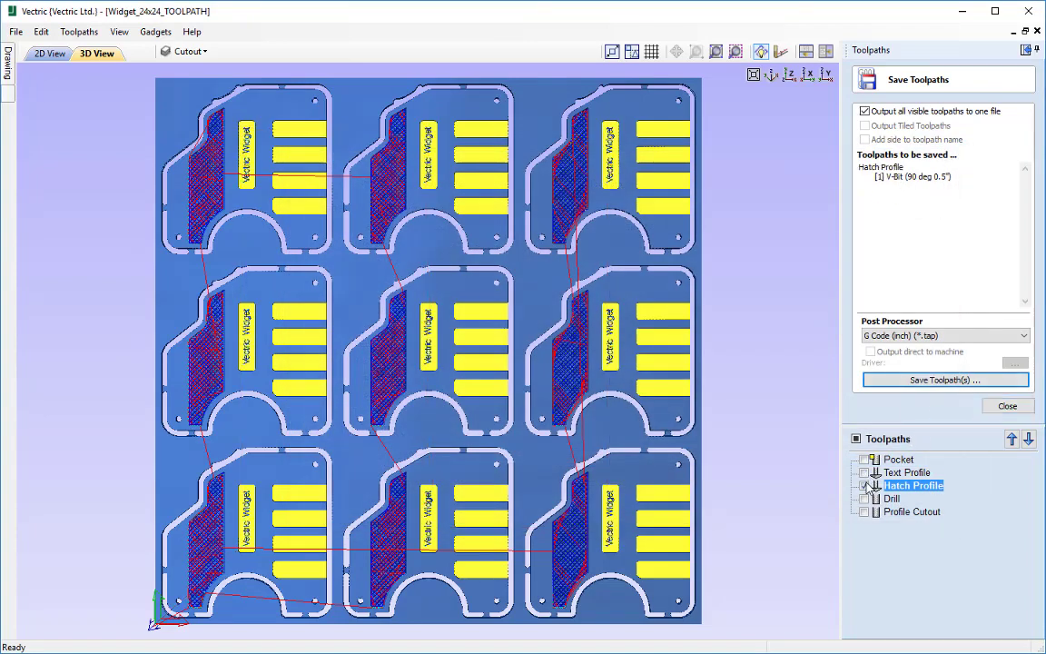
pyautogui.click(863, 486)
pyautogui.click(863, 459)
pyautogui.click(863, 498)
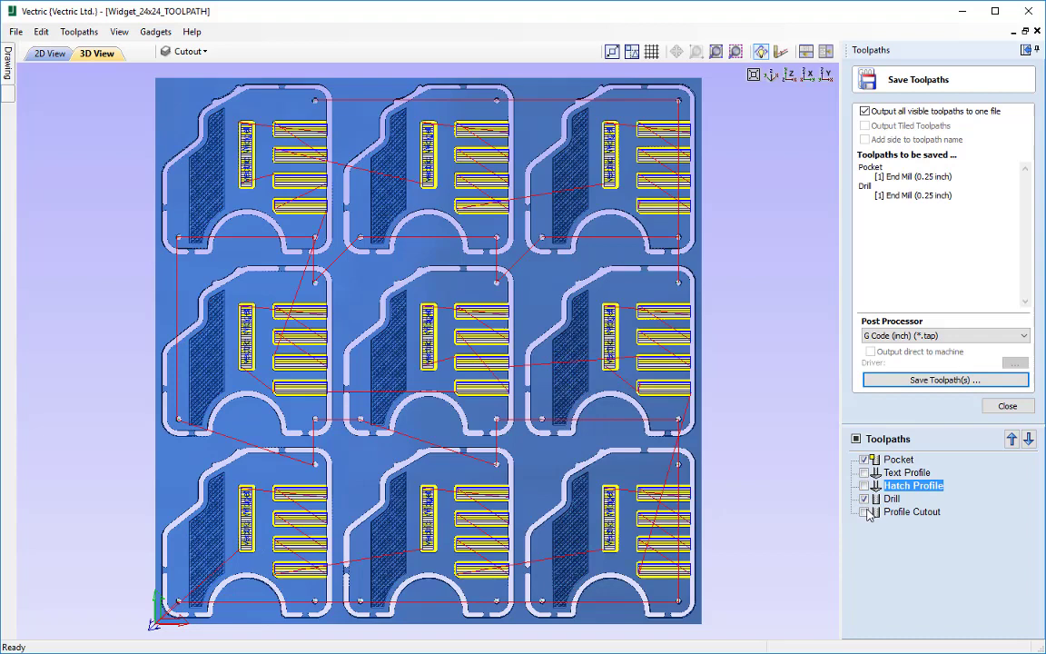
pyautogui.click(865, 513)
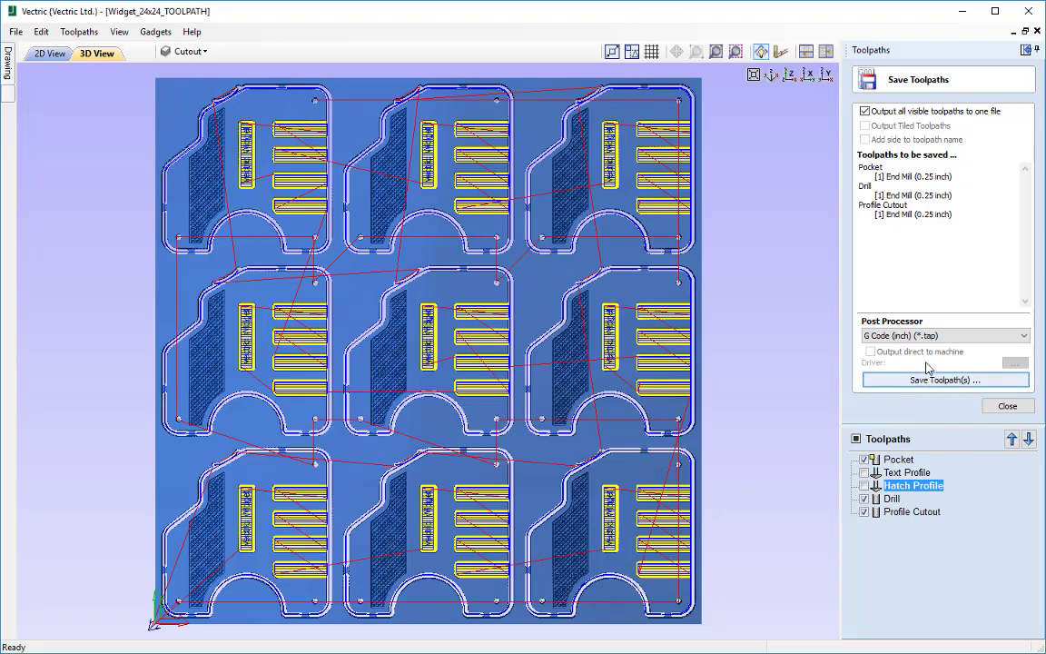
pyautogui.moveTo(902, 480)
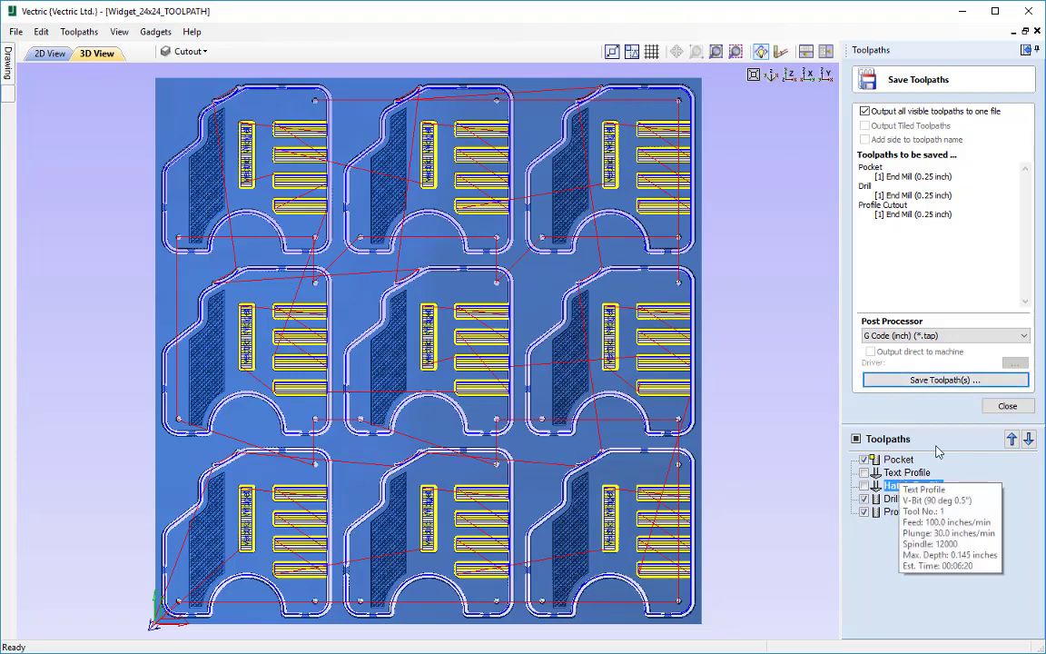
# - Leave Save Toolpaths, reset the material preview, and preview the Pocket and Text Profile toolpaths one after the other
pyautogui.click(1007, 406)
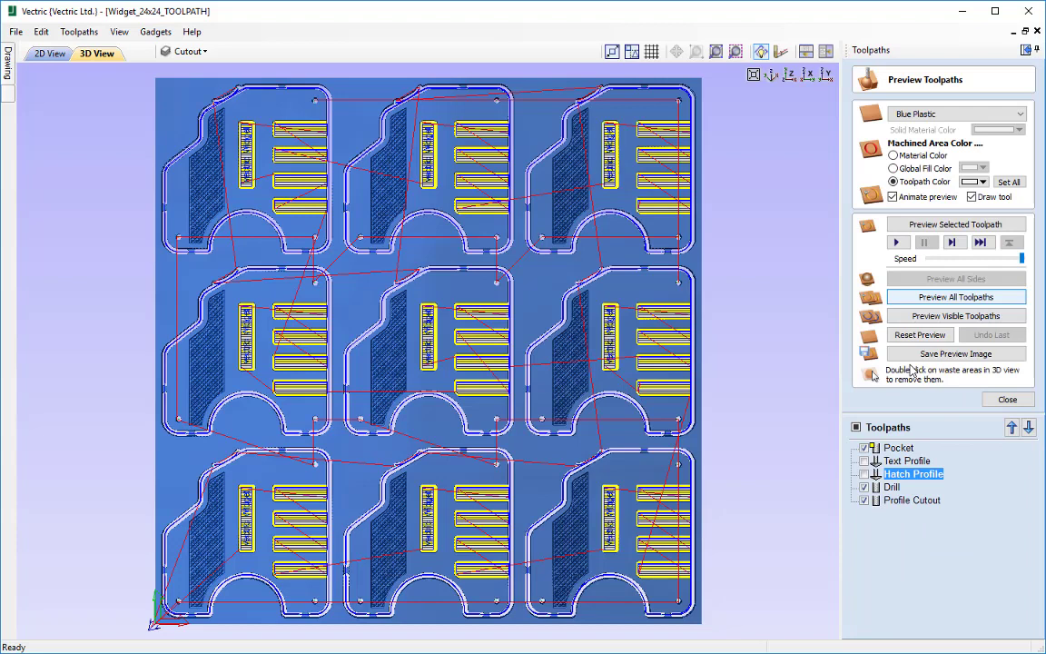
pyautogui.click(920, 334)
pyautogui.click(898, 447)
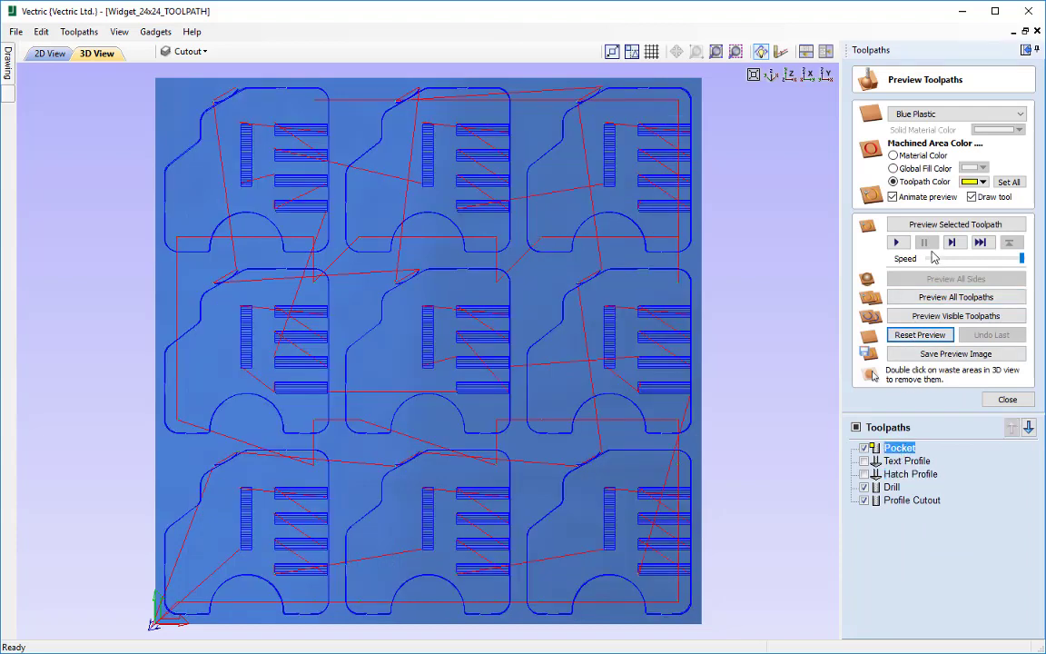
pyautogui.click(926, 224)
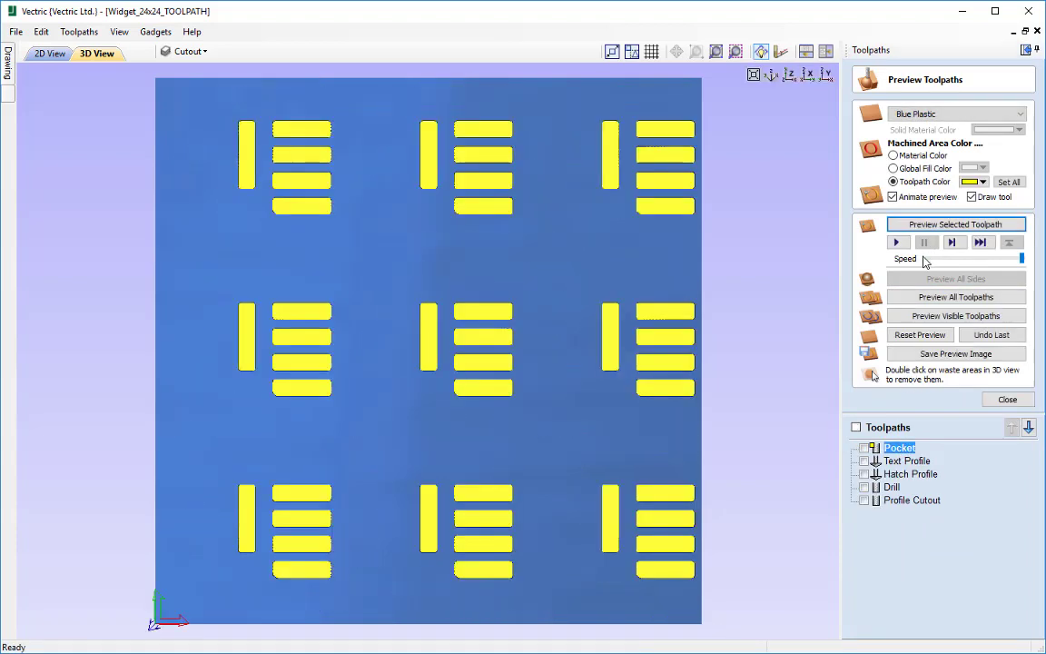
pyautogui.click(904, 462)
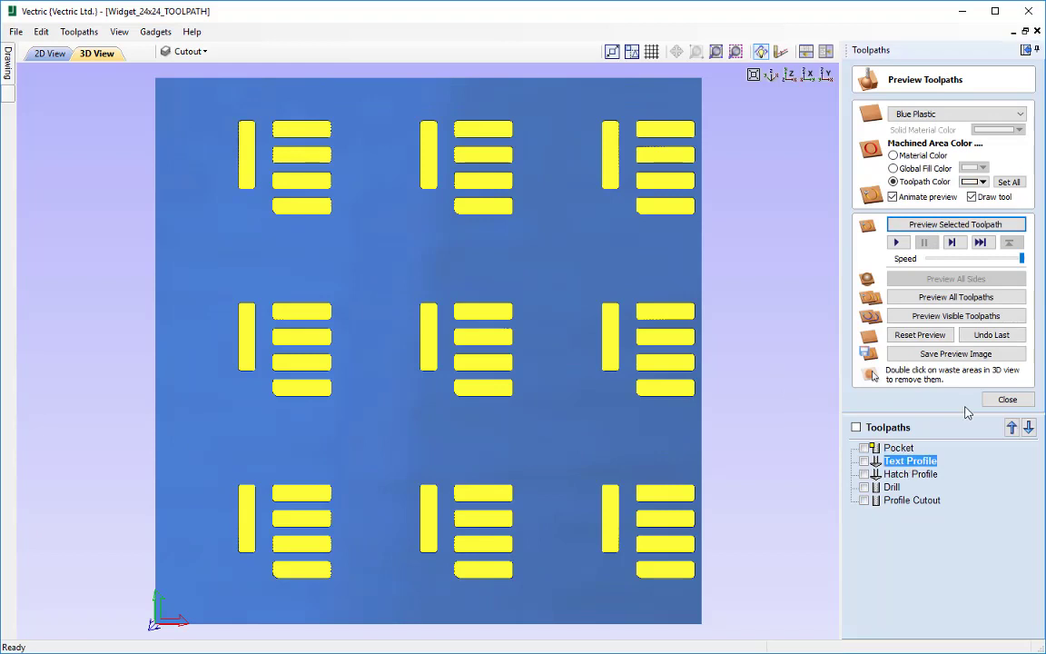
pyautogui.click(932, 225)
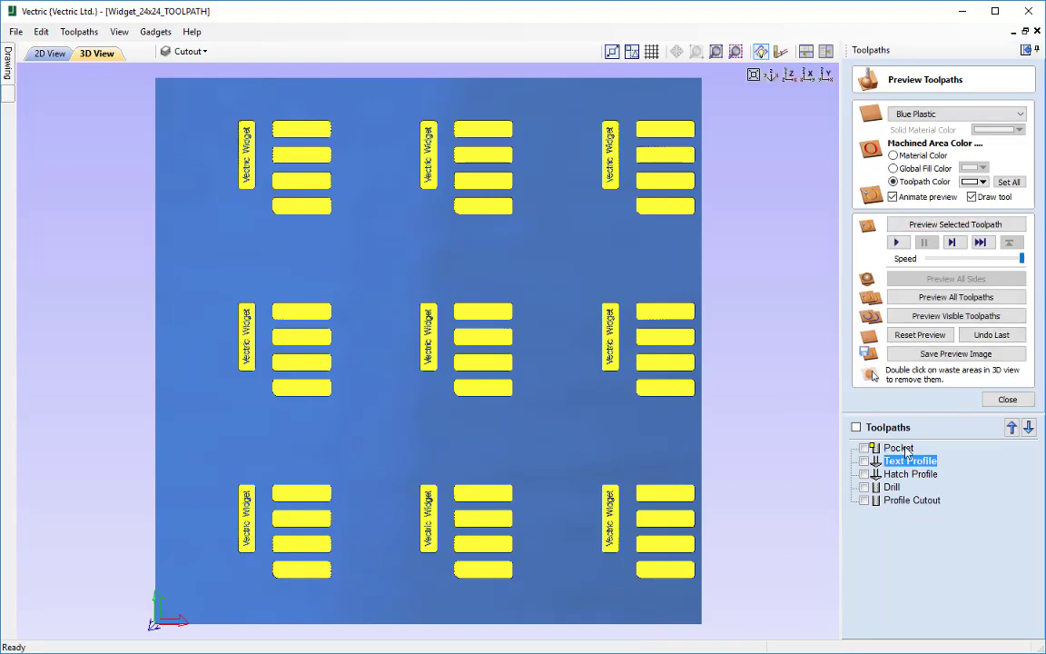
pyautogui.moveTo(916, 474)
pyautogui.moveTo(911, 504)
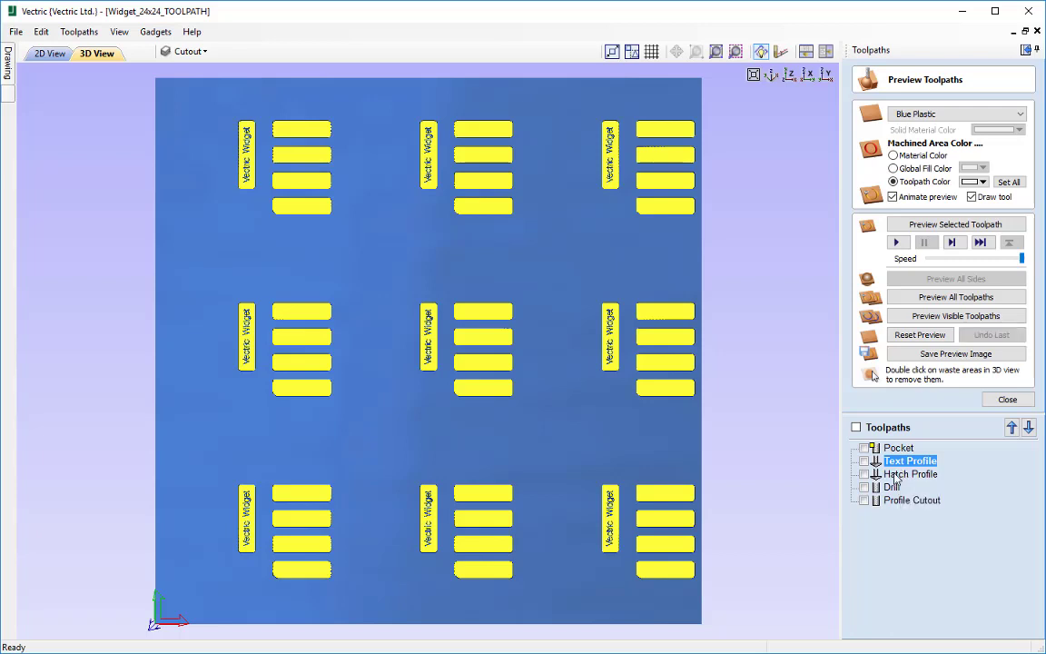
# - Restart Save Toolpaths, choose the G Code ATC (inch) (*.tap) post processor, and make Pocket and Text Profile visible for combined output
pyautogui.click(1007, 400)
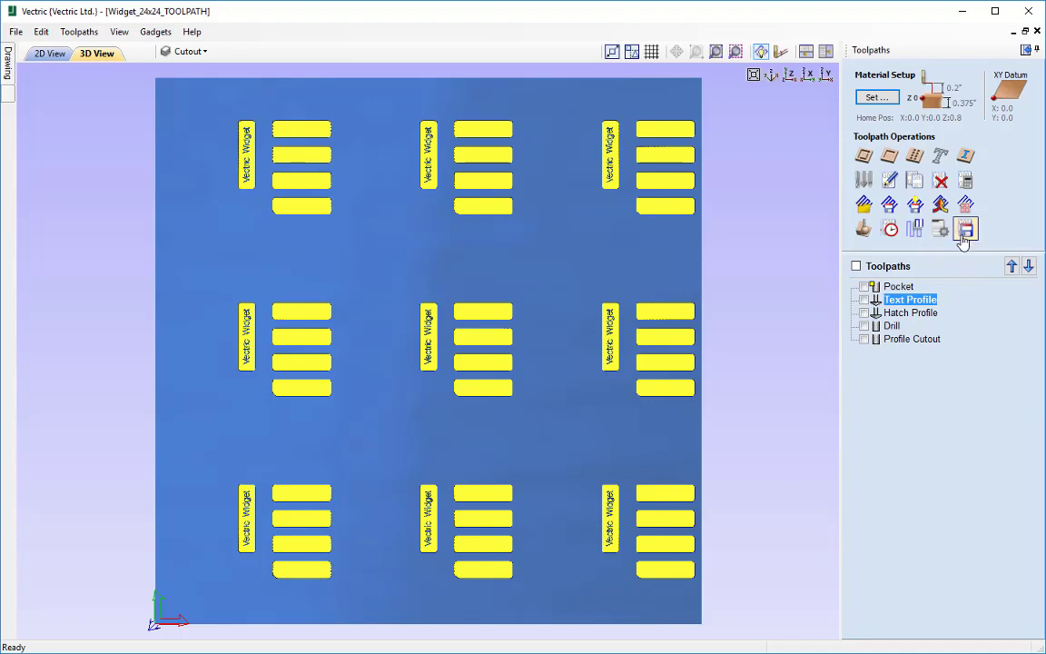
pyautogui.click(965, 232)
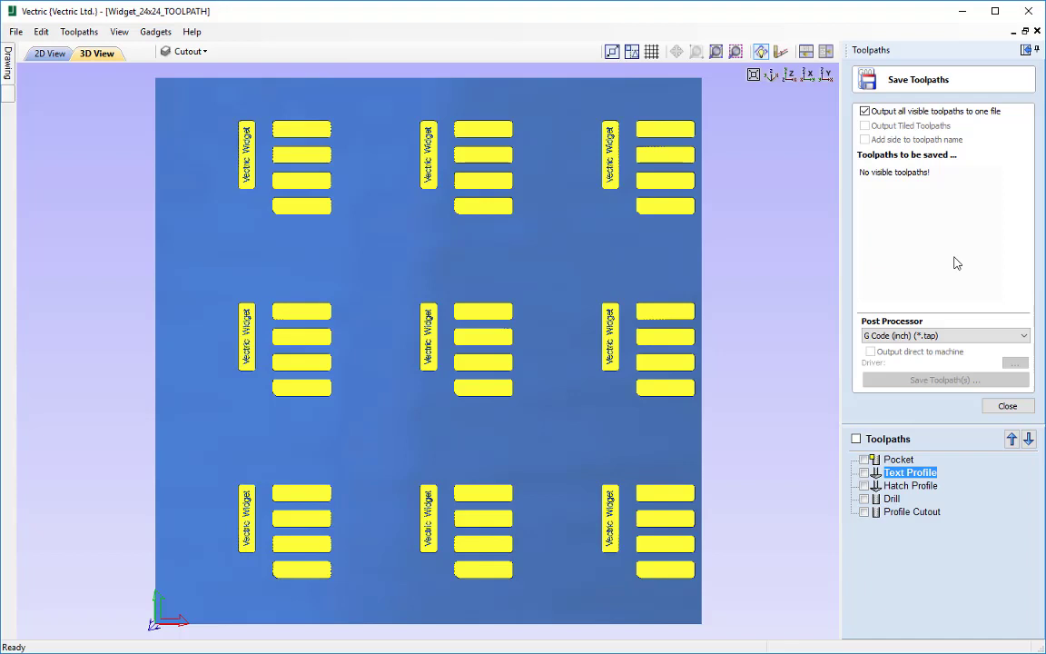
pyautogui.click(929, 338)
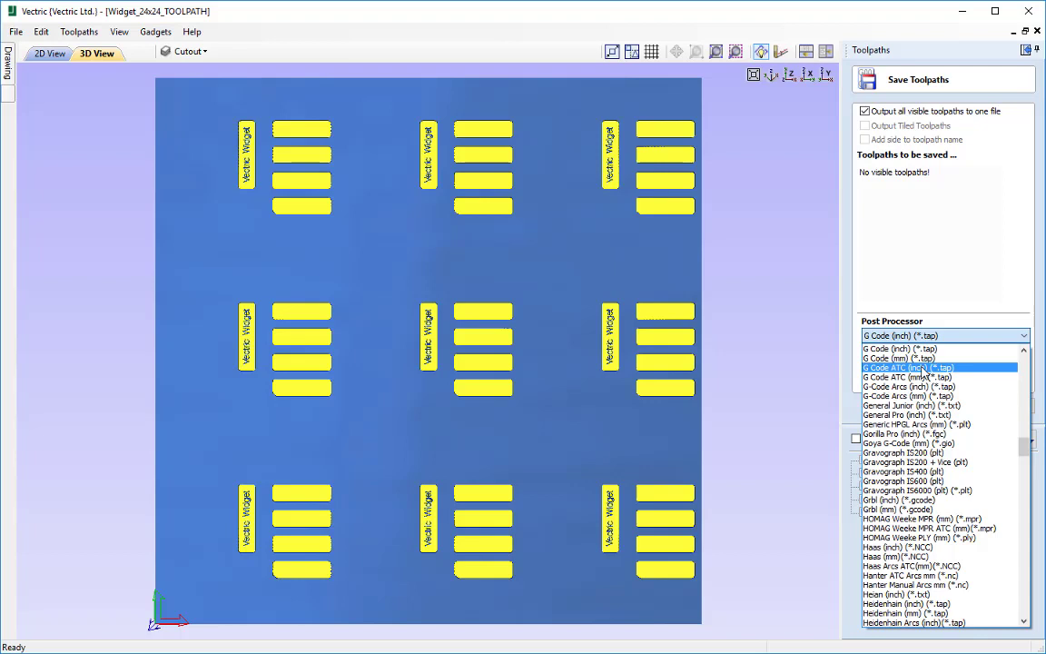
pyautogui.click(923, 368)
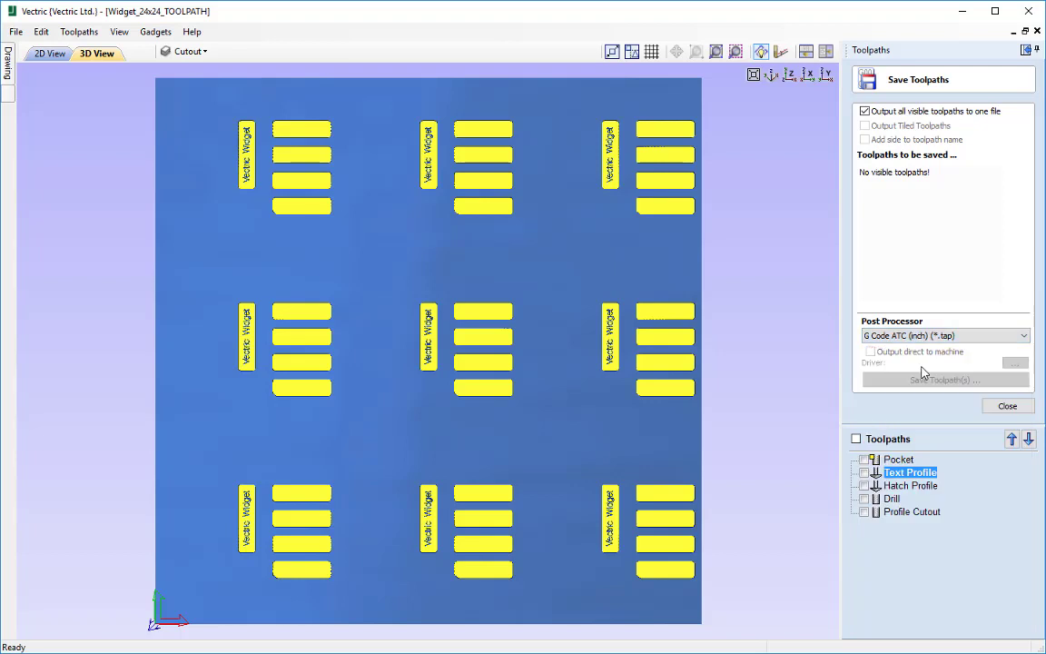
pyautogui.click(863, 460)
pyautogui.click(863, 472)
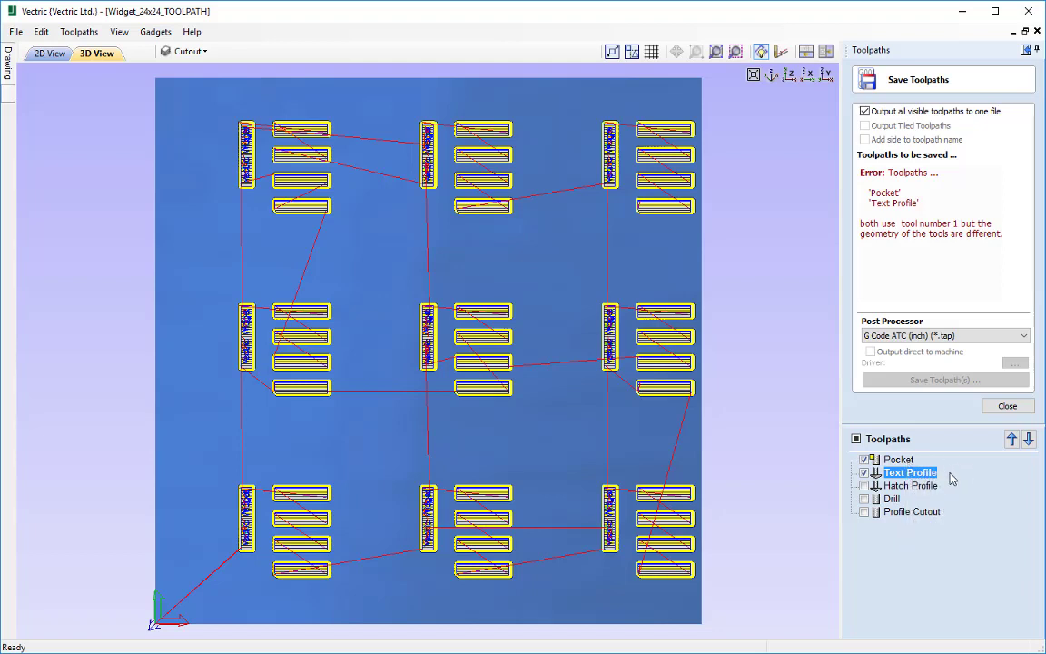
pyautogui.moveTo(930, 478)
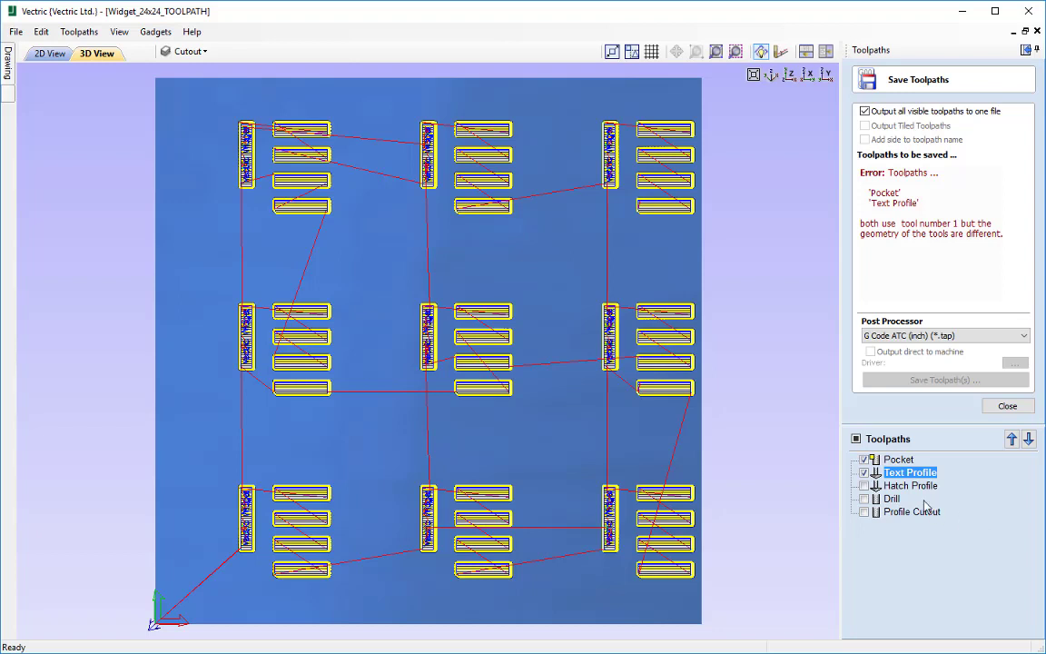
# - Change the Text Profile toolpath's V-Bit (90 deg 0.5") to tool number 2 and recalculate the toolpath
pyautogui.doubleClick(909, 475)
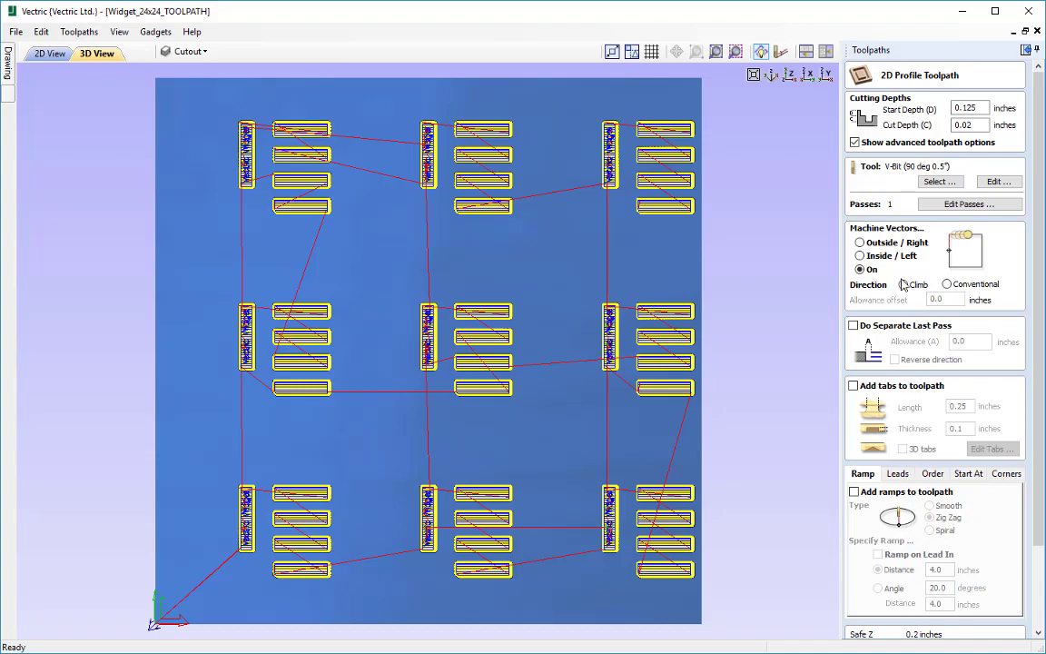
pyautogui.click(996, 183)
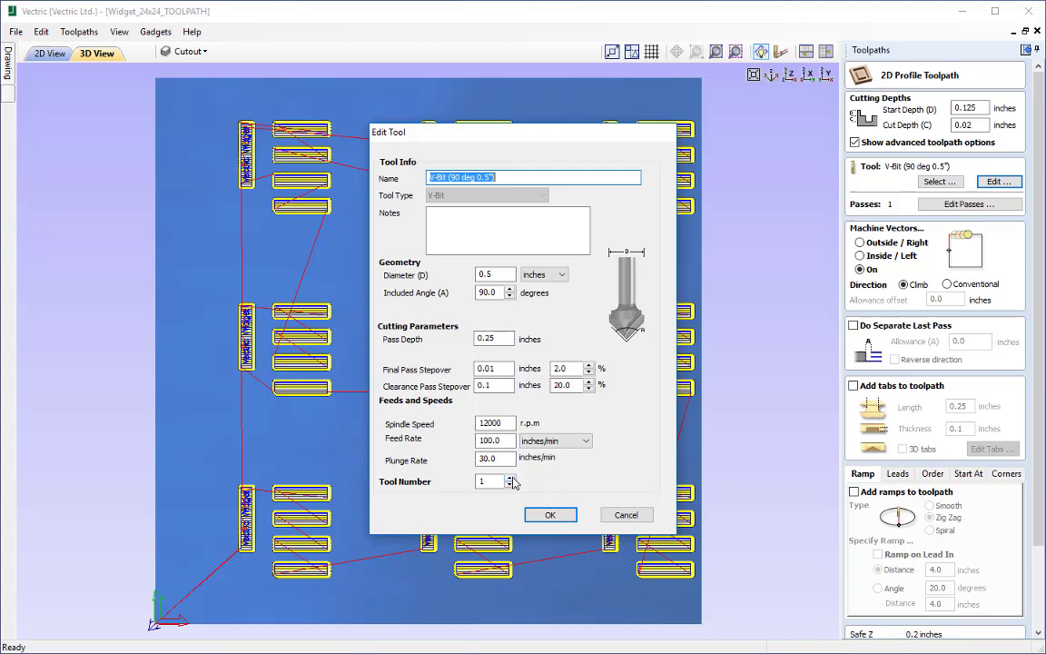
pyautogui.doubleClick(485, 481)
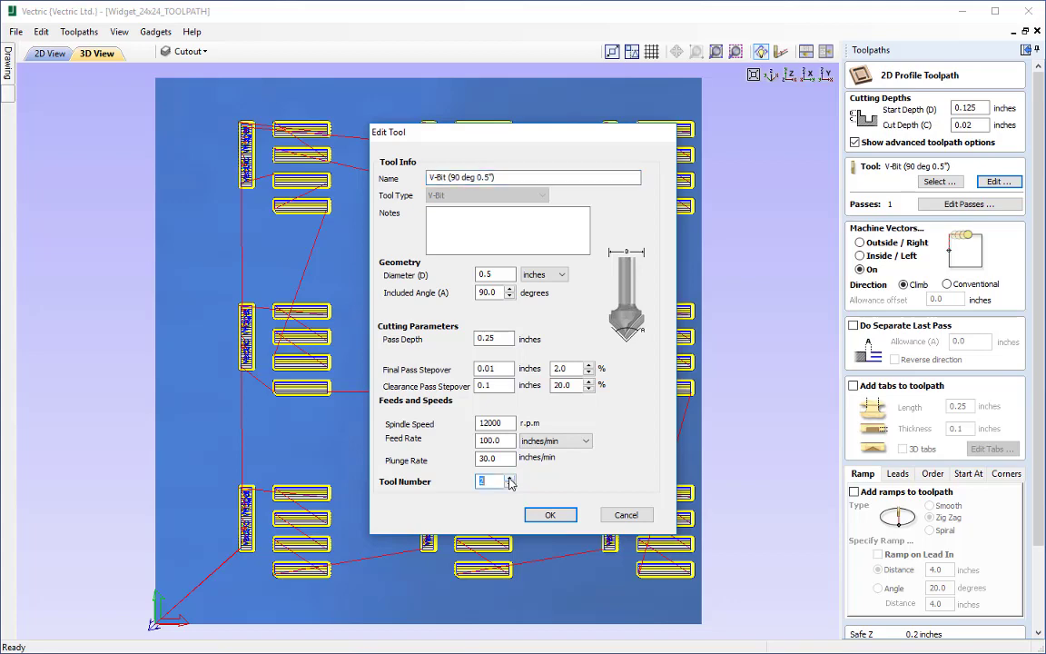
pyautogui.click(547, 515)
pyautogui.scroll(-3, 919, 483)
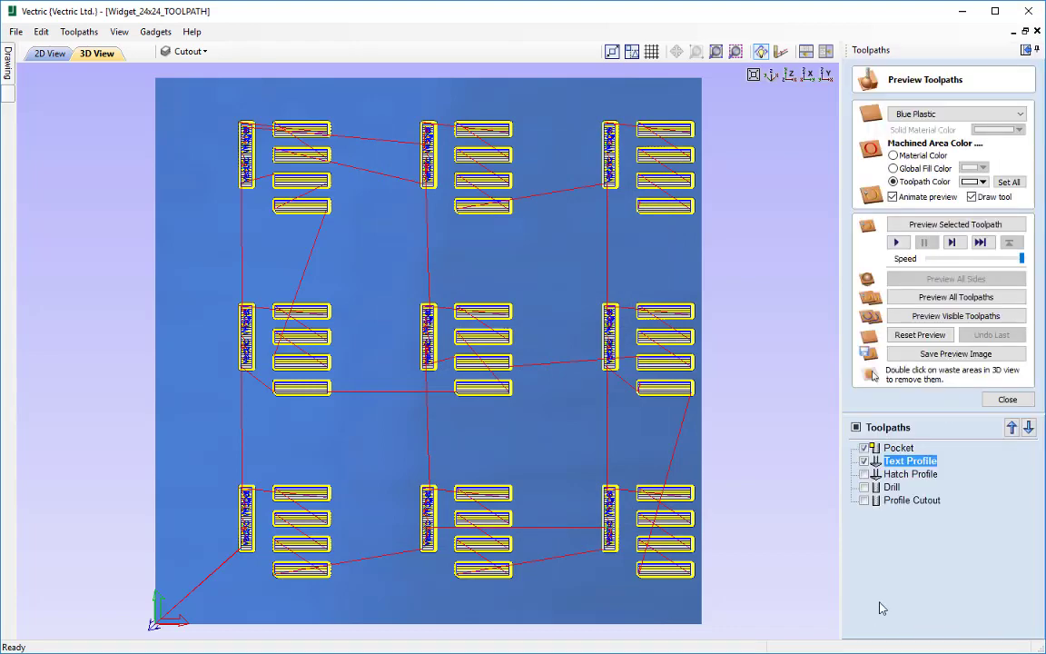
# - Give the V-Bit in the Hatch Profile toolpath tool number 2 and recalculate that toolpath
pyautogui.moveTo(871, 474)
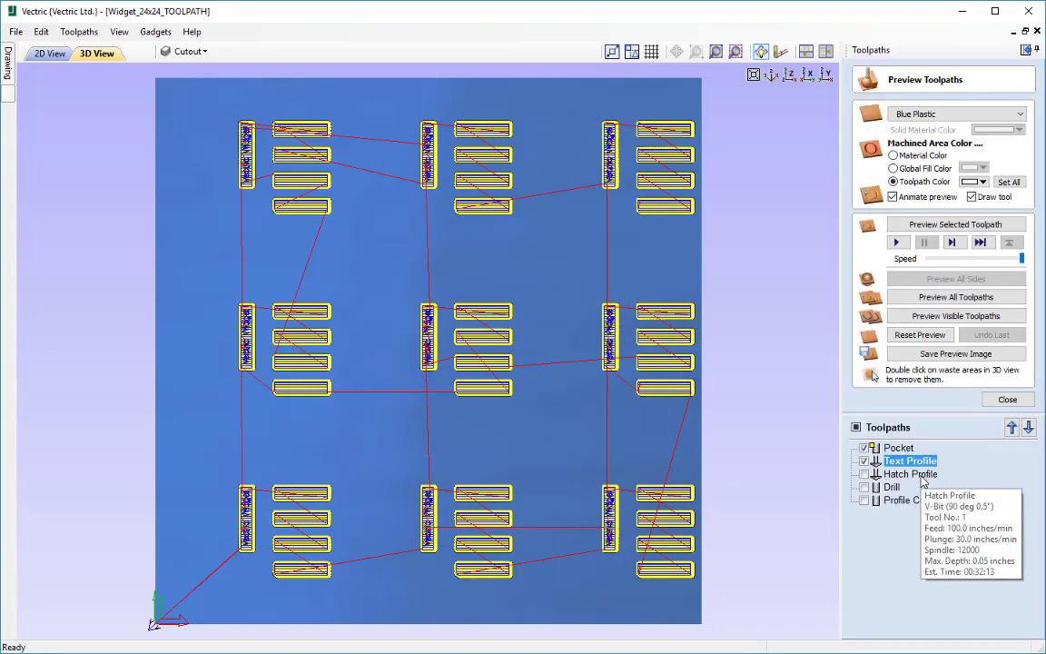
pyautogui.doubleClick(922, 479)
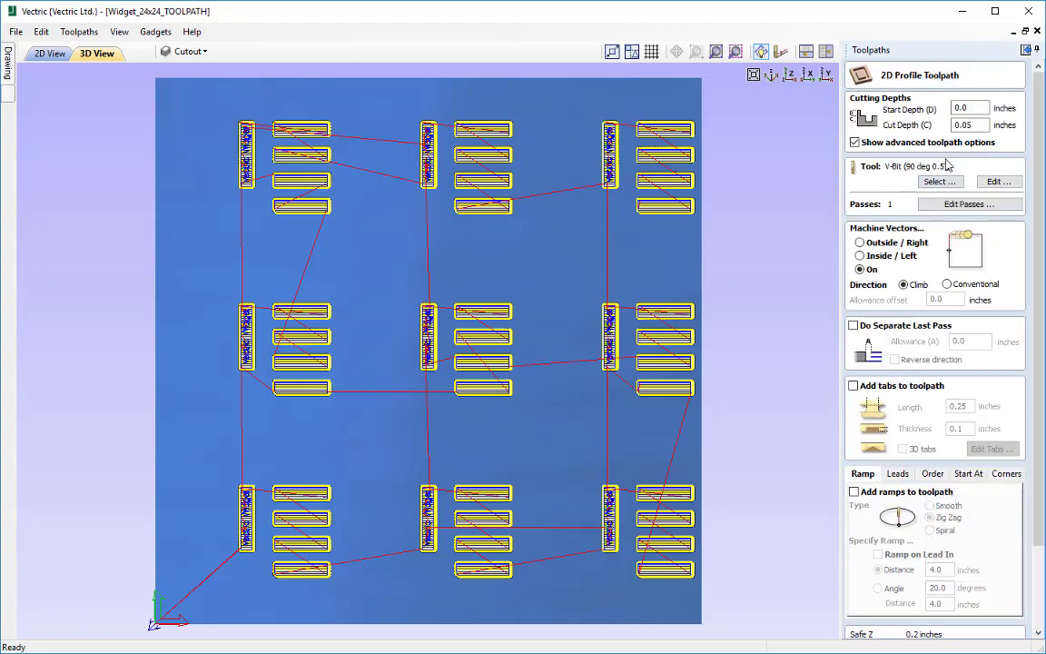
pyautogui.click(993, 182)
pyautogui.click(510, 477)
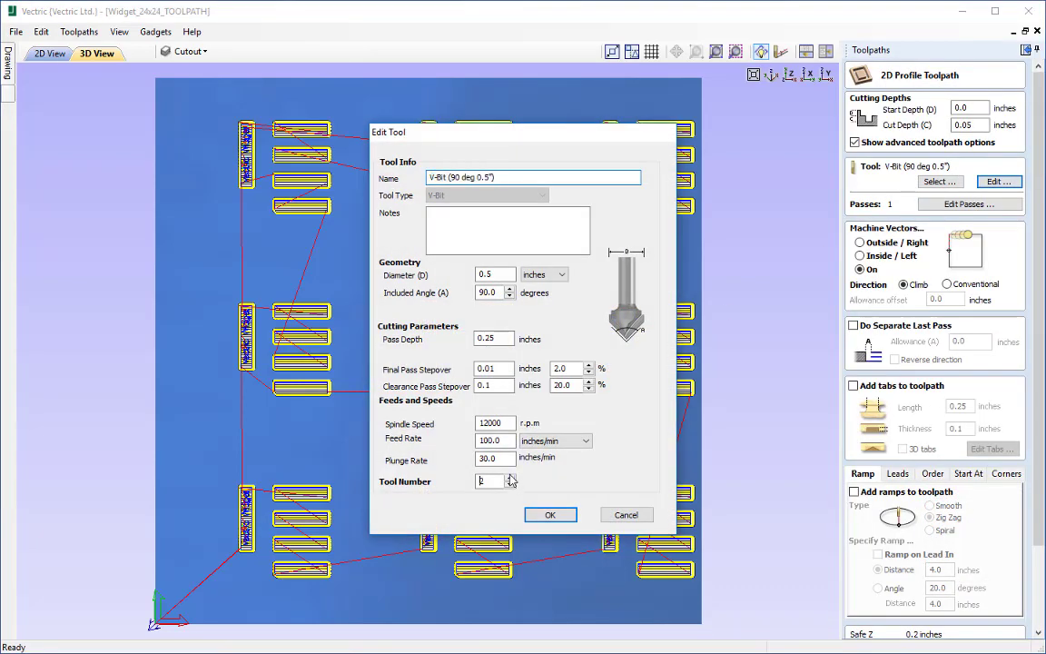
pyautogui.click(550, 515)
pyautogui.scroll(-3, 935, 454)
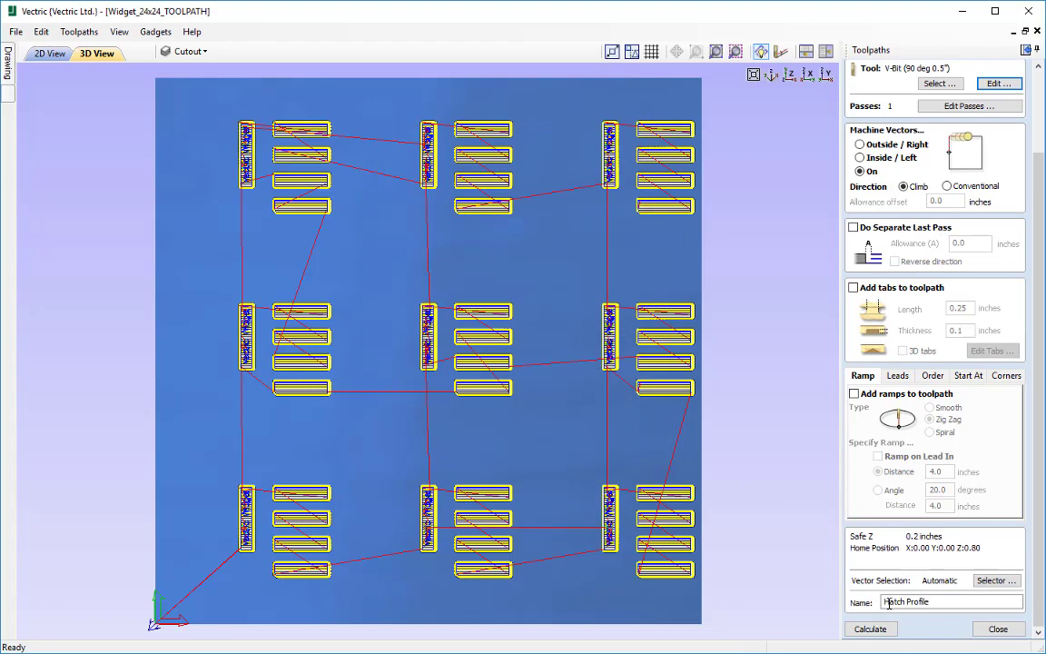
pyautogui.click(872, 629)
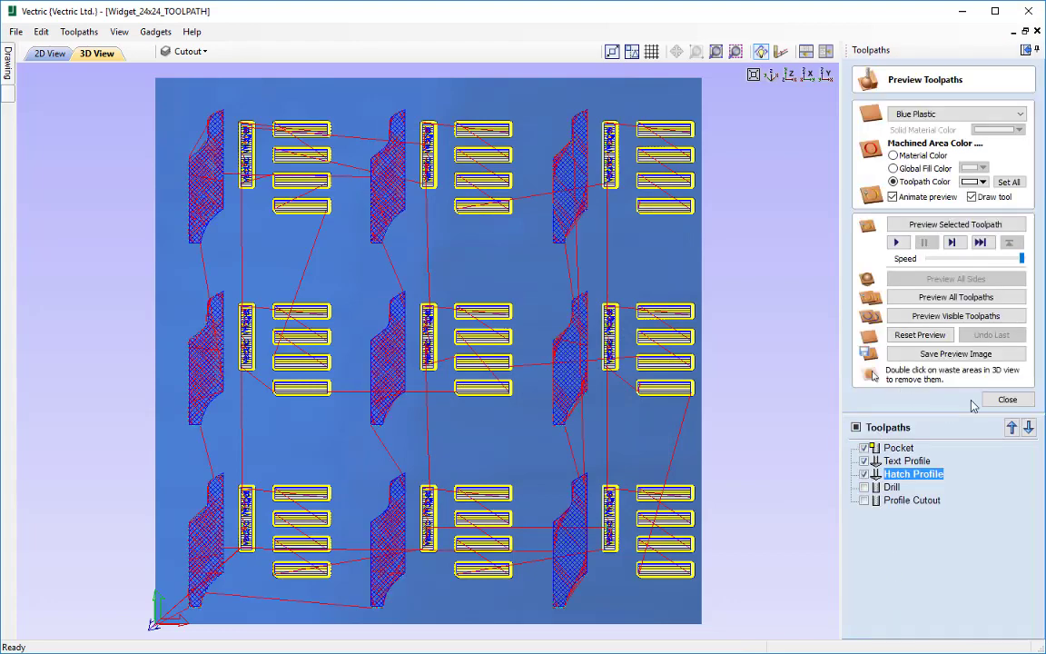
# - Return to Save Toolpaths and add the Drill and Profile Cutout toolpaths to the combined output
pyautogui.click(962, 227)
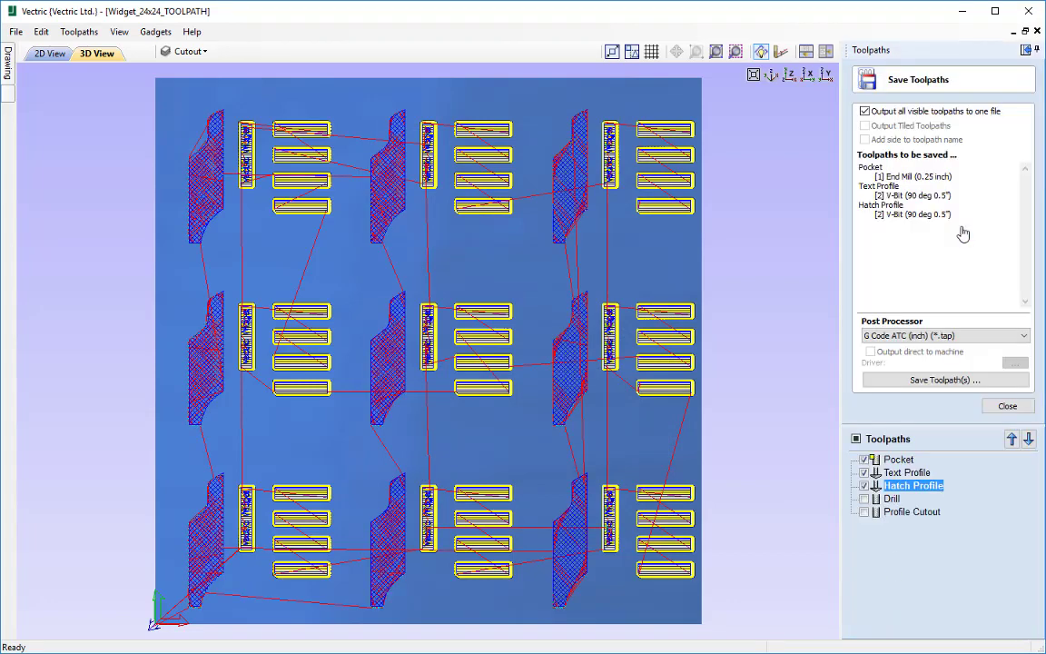
pyautogui.click(863, 498)
pyautogui.click(863, 512)
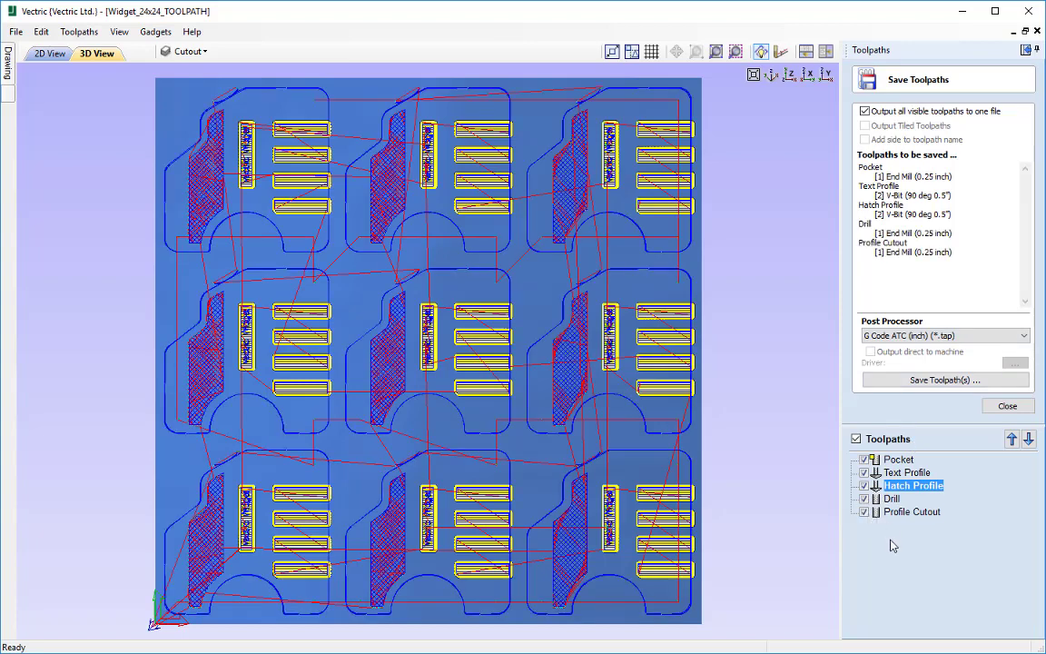
# - Save all five toolpaths into one file, Widget_24x24_TOOLPATH.tap, in the Toolpath_Saving_Guide_FILES folder and leave Save Toolpaths
pyautogui.click(936, 381)
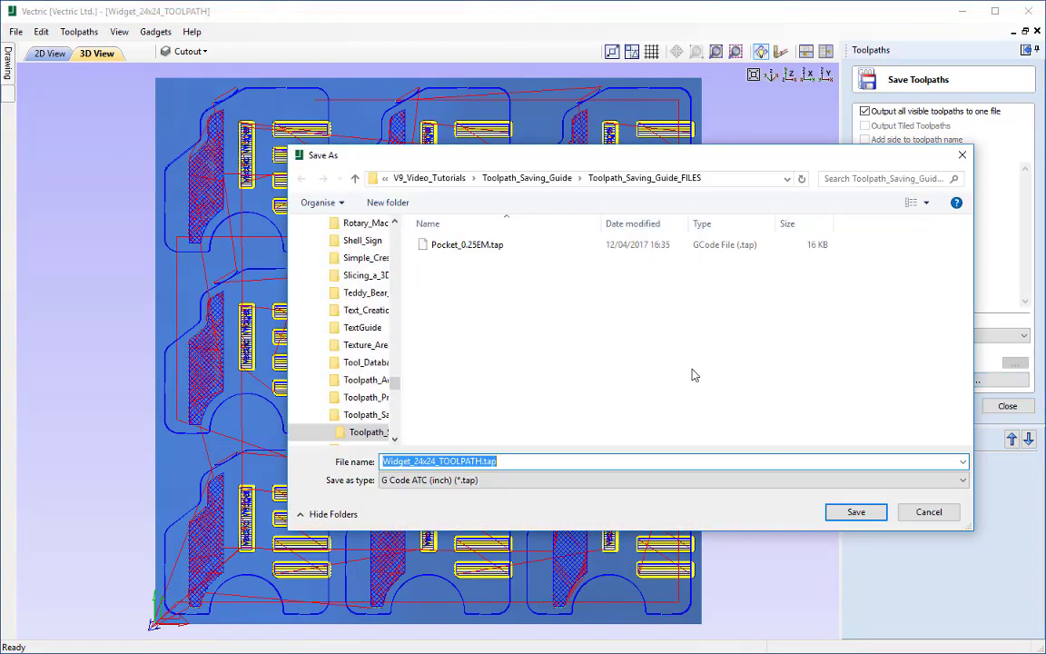
pyautogui.moveTo(746, 158); pyautogui.dragTo(688, 178)
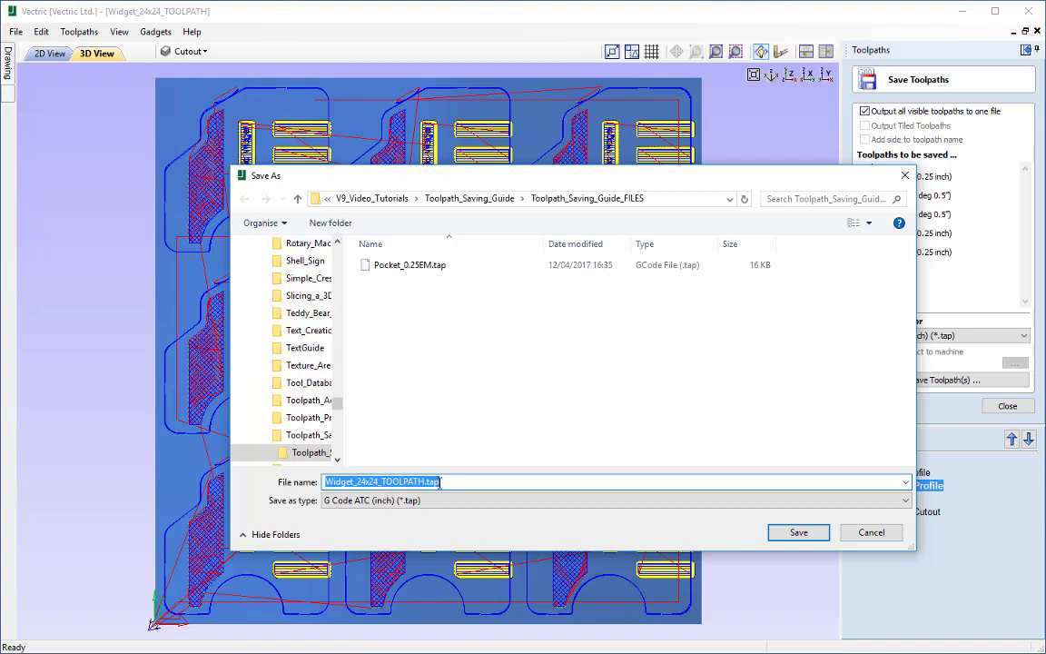
pyautogui.click(807, 533)
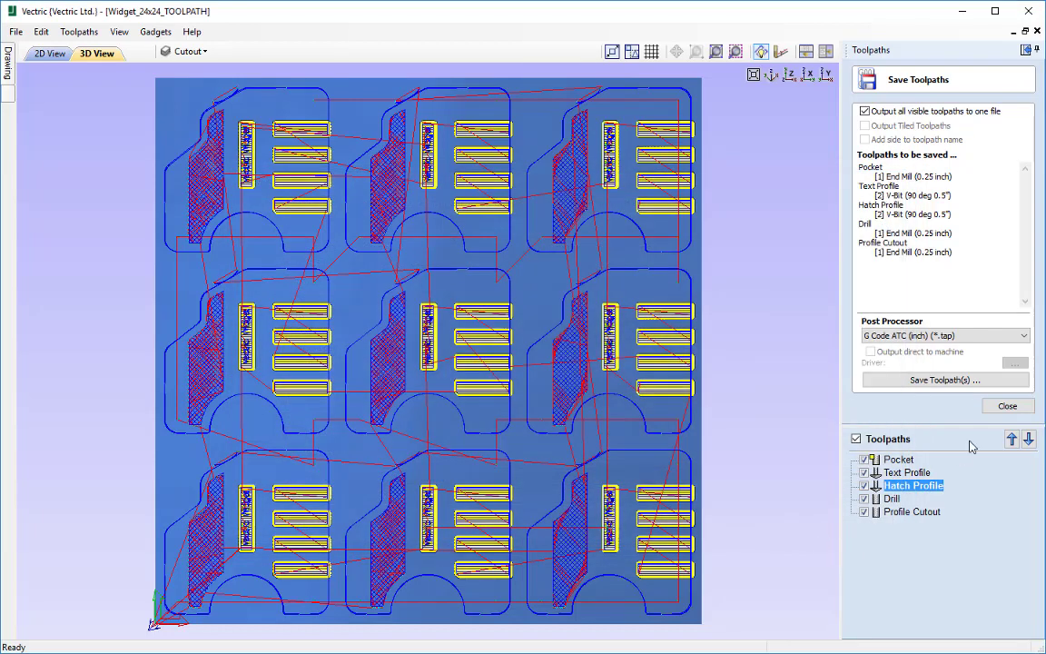
pyautogui.click(1004, 406)
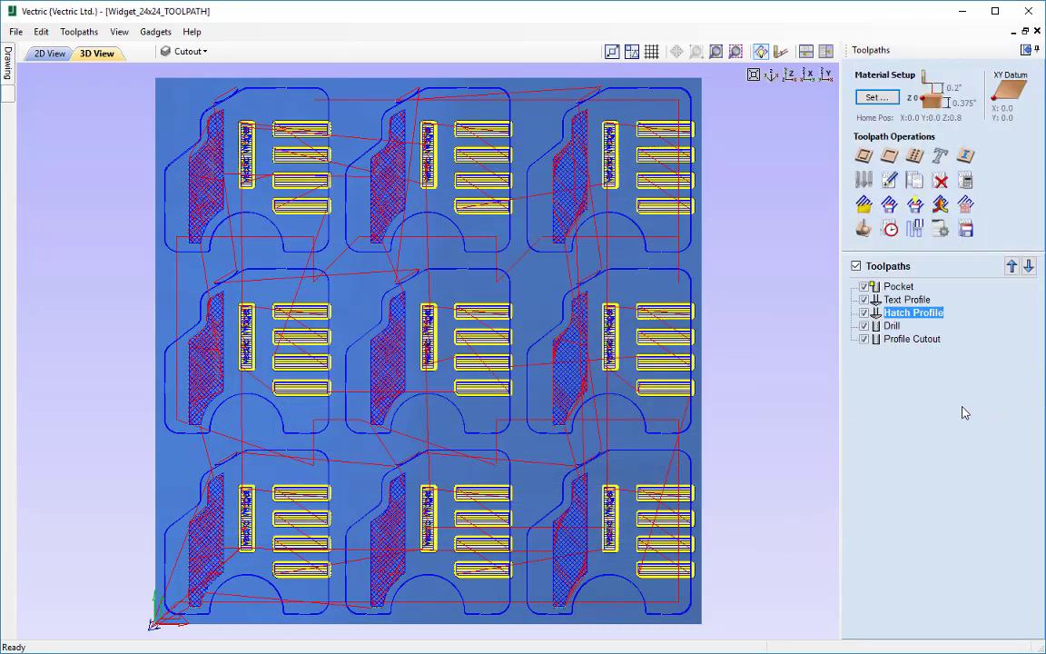